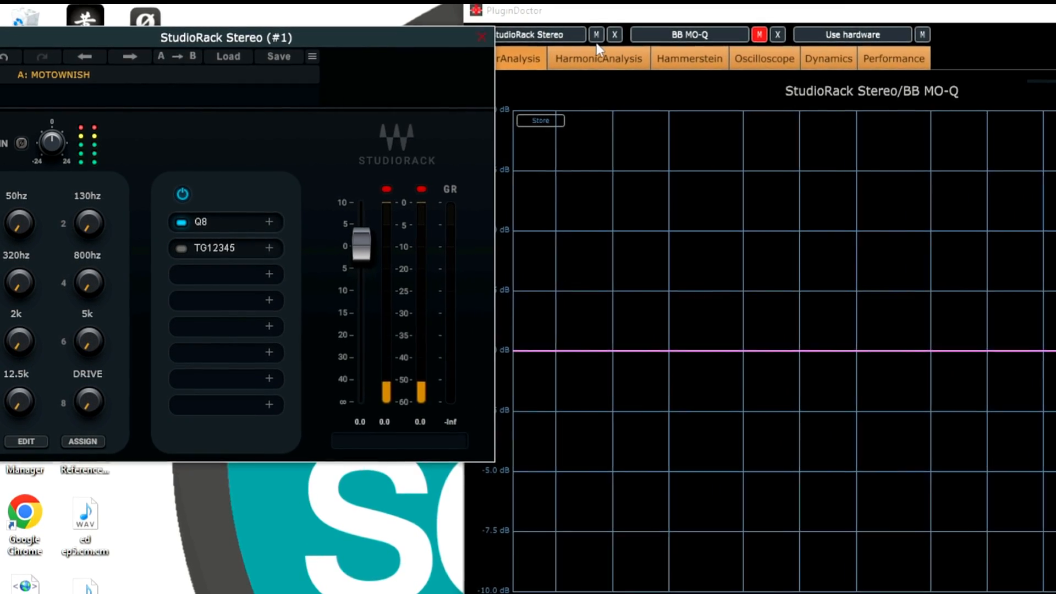
Step: Toggle the analyzer mutes of StudioRack Stereo and BB MO-Q to compare their frequency response curves
left_click(795, 28)
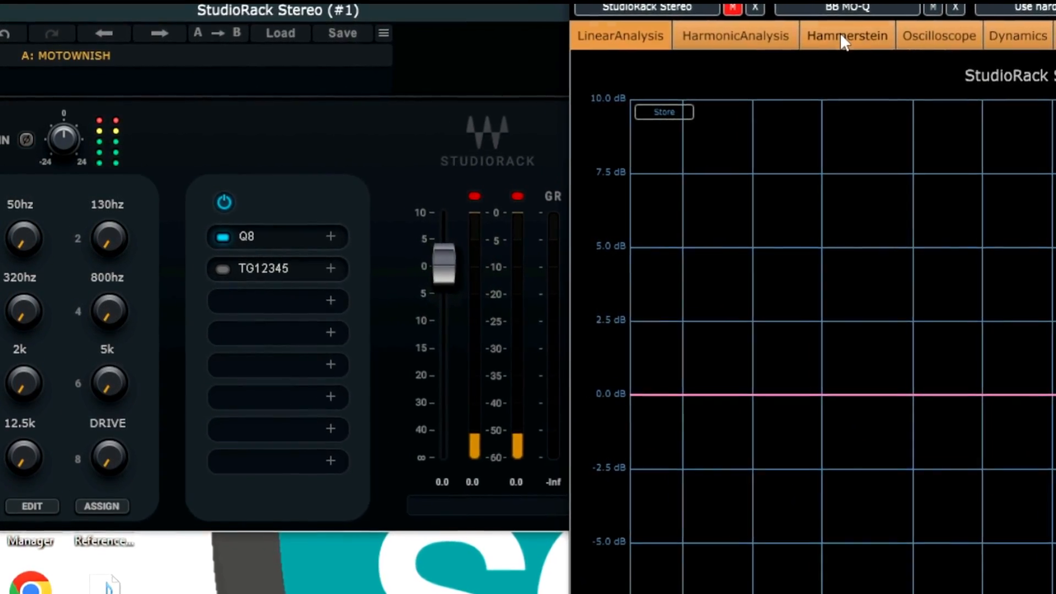
left_click(803, 43)
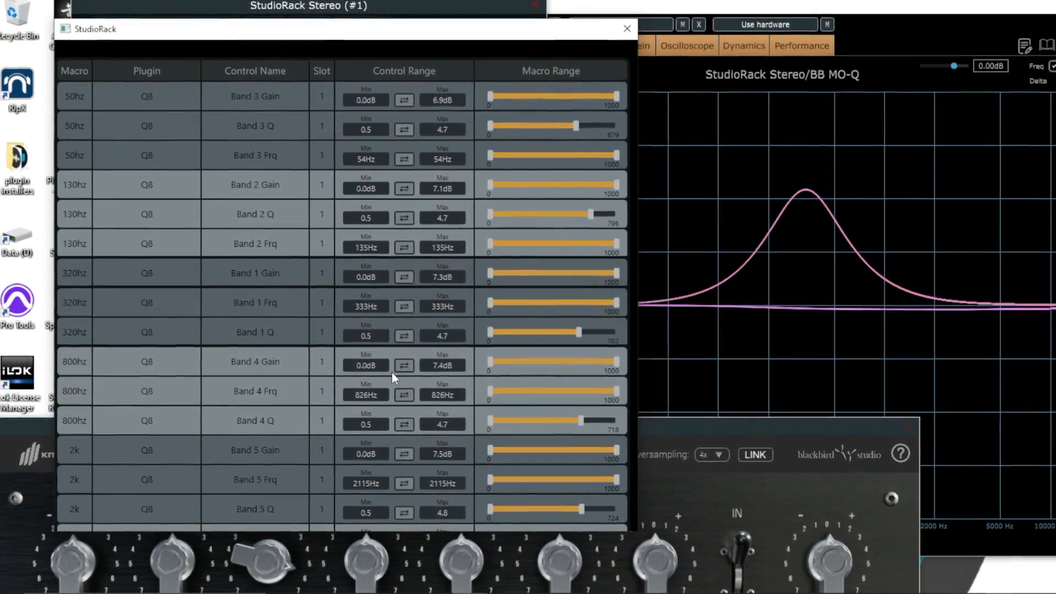
Step: Examine StudioRack's macro assignments, including the gain, frequency and Q ranges of each Q8 band and the TG12345 drive
scroll(382, 356, "down", 2)
scroll(403, 361, "down", 5)
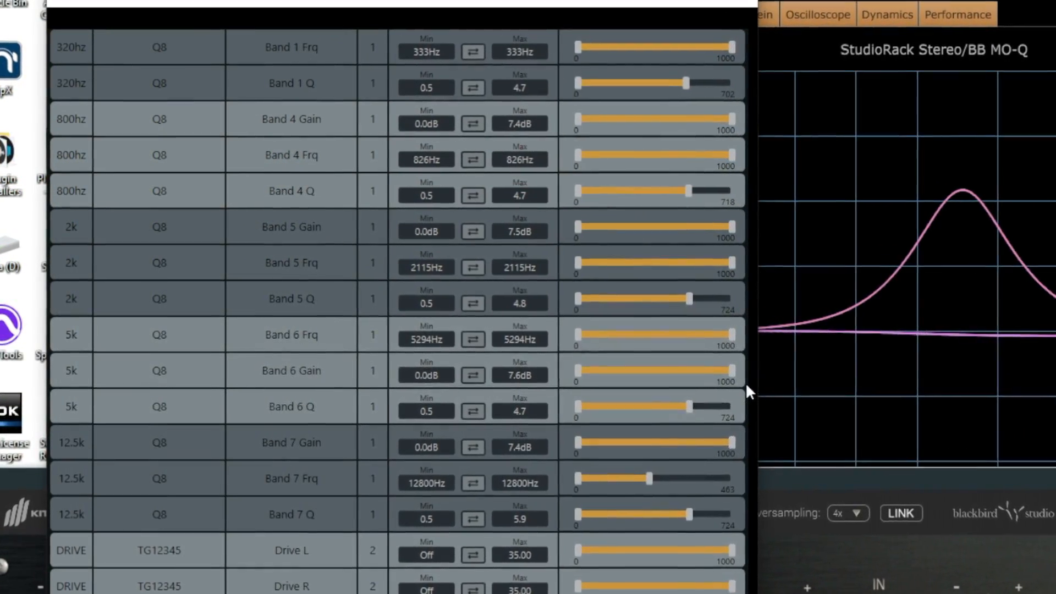
scroll(715, 424, "up", 5)
scroll(748, 438, "down", 3)
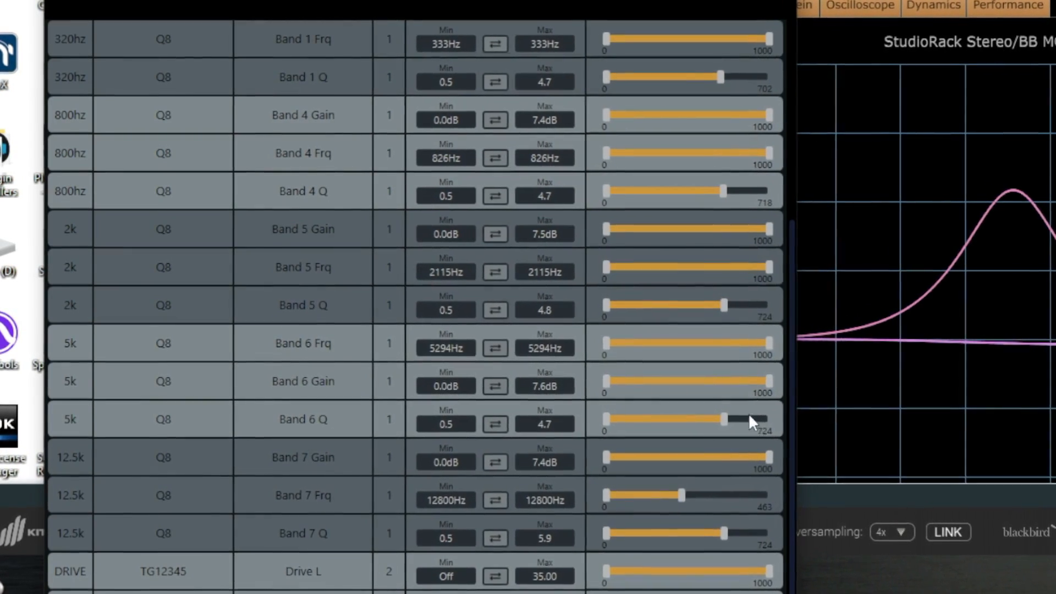
scroll(762, 384, "down", 2)
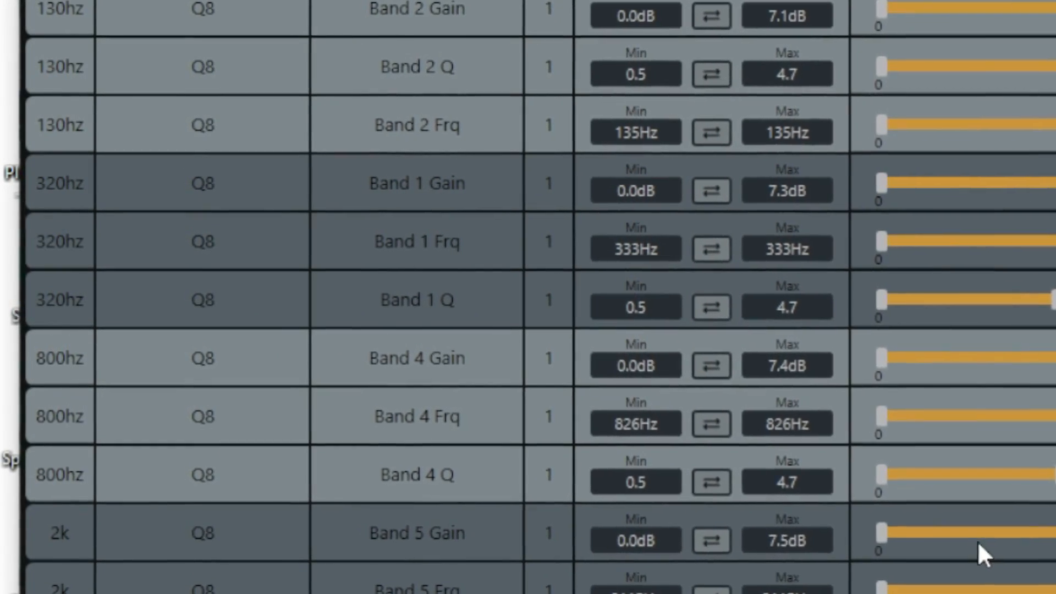
scroll(946, 528, "up", 2)
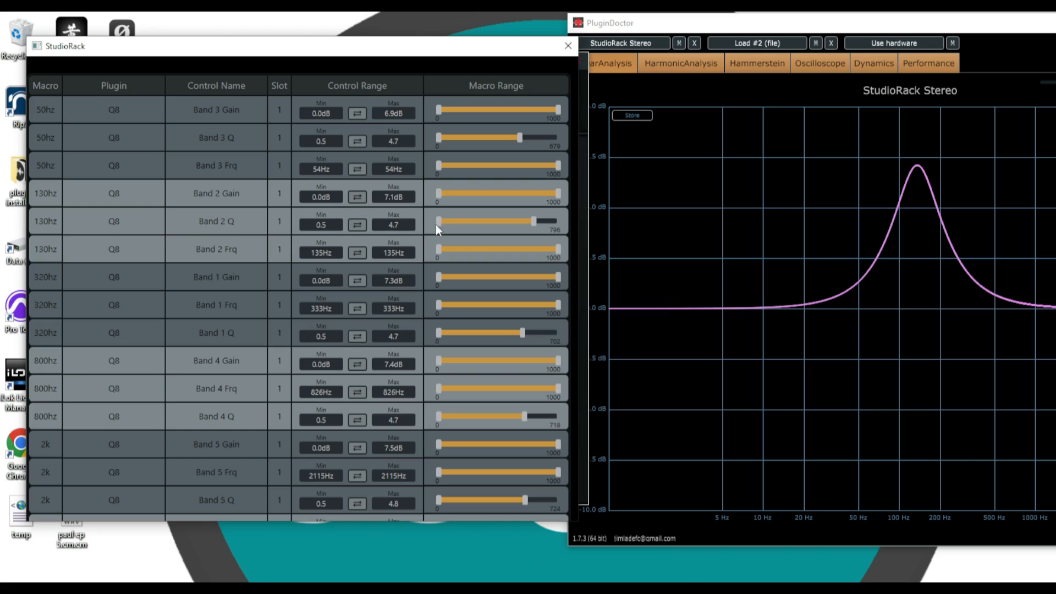
Step: Raise the lower macro-range limit of the 130hz Band 2 Q assignment, close the macro editor, and turn the 130hz macro
left_click_drag(438, 221, 511, 234)
left_click(568, 46)
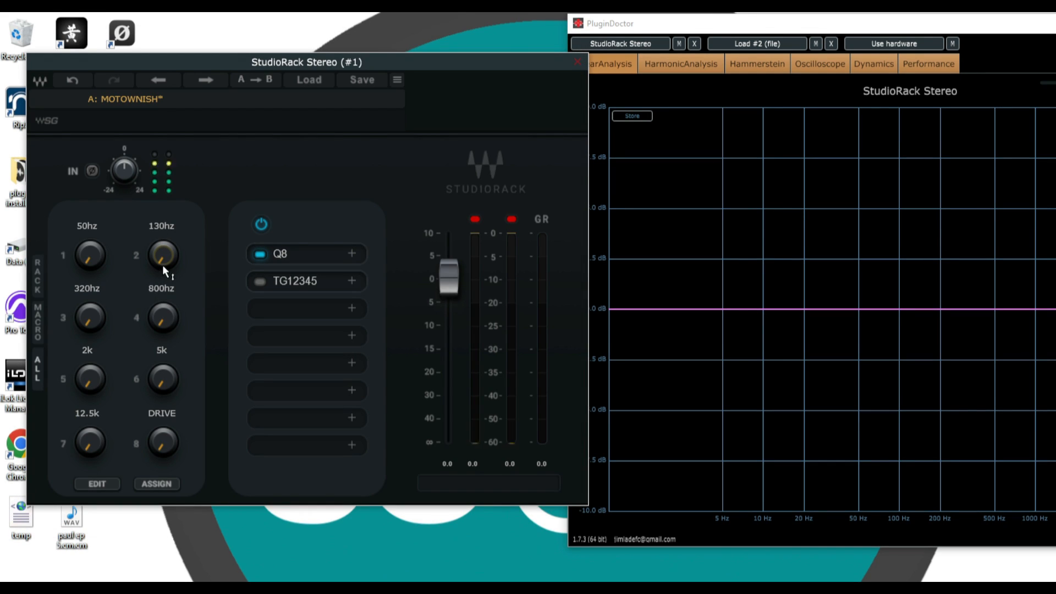
mouse_move(162, 254)
left_mouse_down()
mouse_move(162, 146)
mouse_move(163, 245)
left_mouse_up()
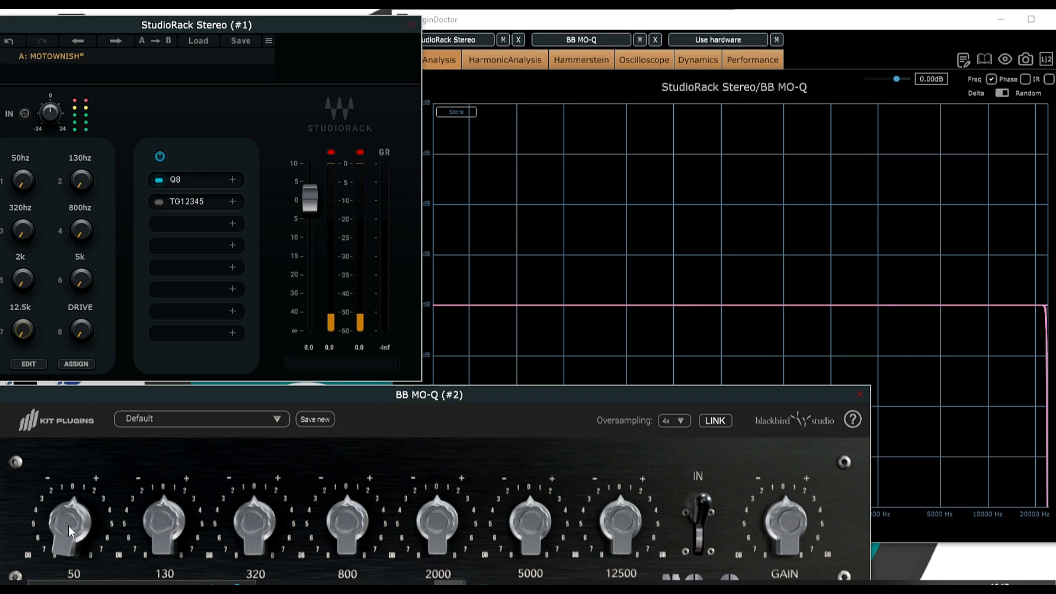
Step: Raise the 50 Hz band in stages on both BB MO-Q and StudioRack to compare their boost curves
mouse_move(22, 182)
left_mouse_down()
mouse_move(22, 190)
mouse_move(22, 179)
left_mouse_up()
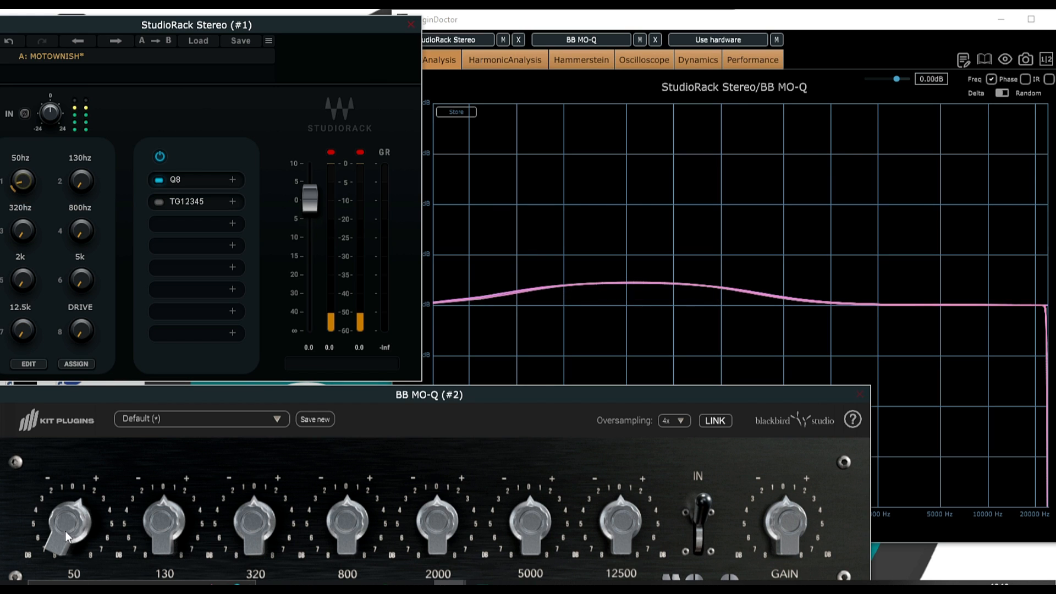
left_click_drag(68, 531, 73, 492)
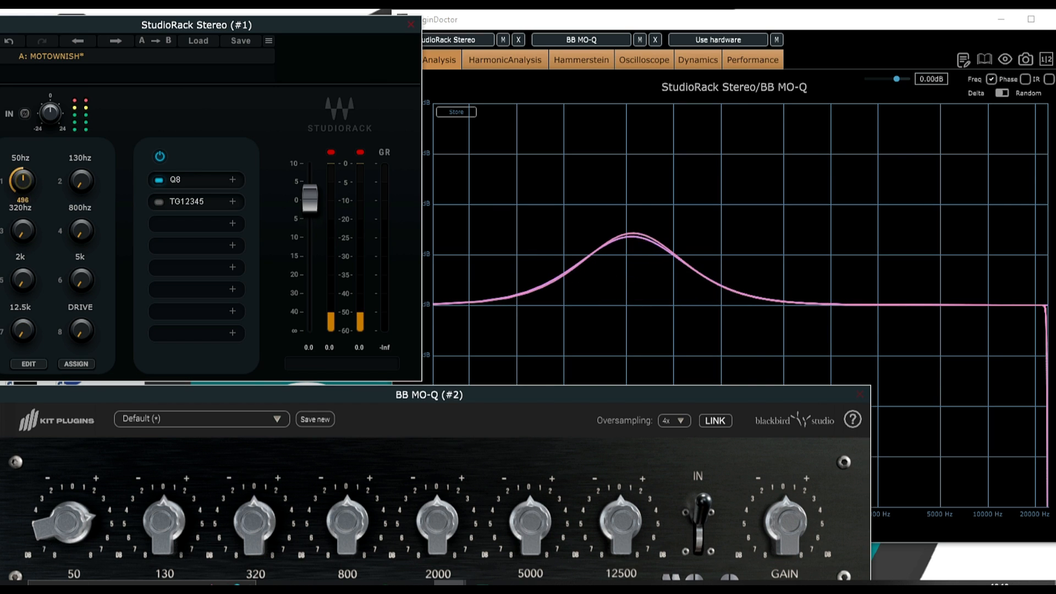
left_click_drag(22, 186, 24, 183)
left_click_drag(72, 525, 72, 512)
left_click_drag(24, 180, 24, 176)
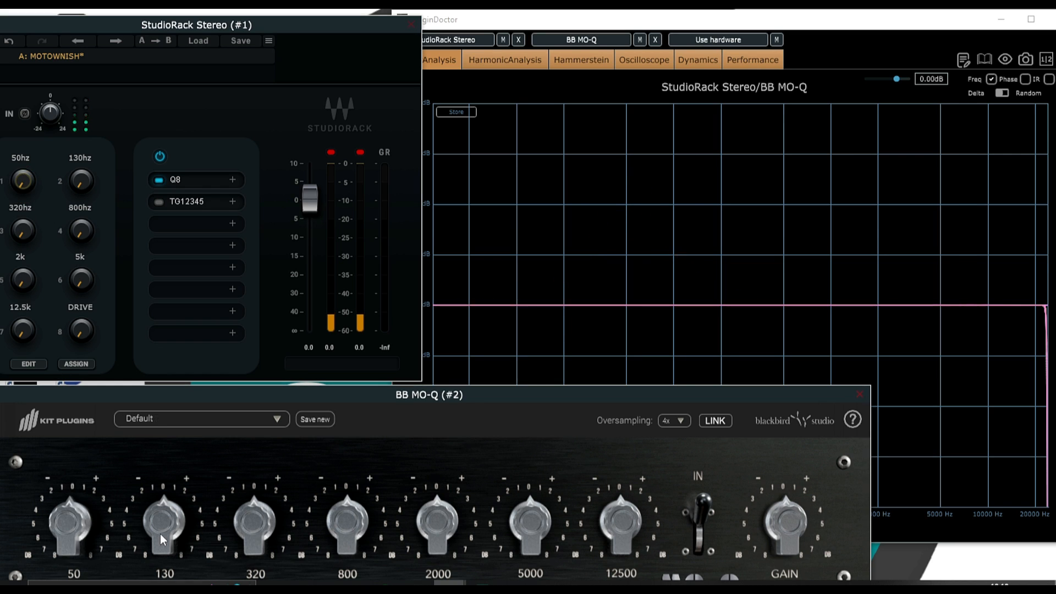
Step: Compare the 130 Hz and 320 Hz boosts of BB MO-Q and StudioRack, taking the 320hz macro up to 1000, and reset the bands
left_click_drag(161, 534, 159, 506)
mouse_move(83, 183)
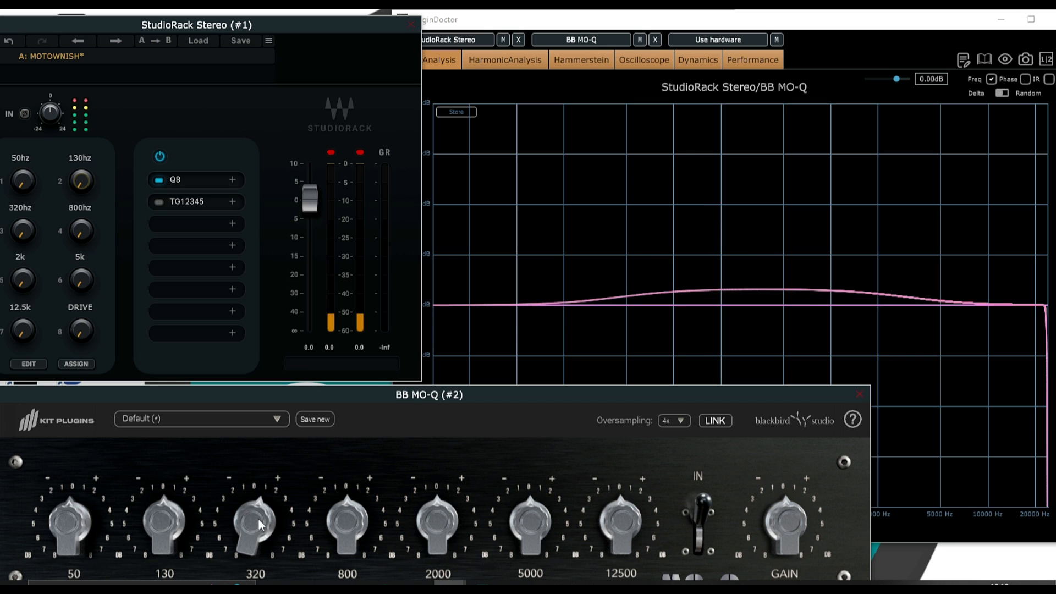
left_click_drag(258, 521, 259, 517)
left_click_drag(27, 243, 28, 250)
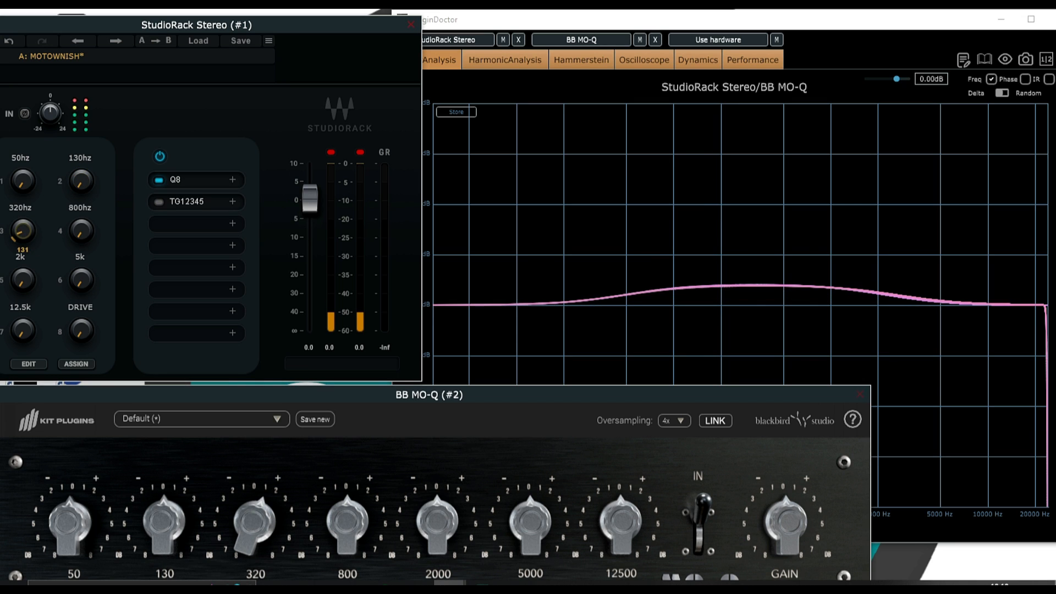
mouse_move(255, 526)
left_mouse_down()
mouse_move(257, 505)
mouse_move(245, 520)
mouse_move(245, 510)
left_mouse_up()
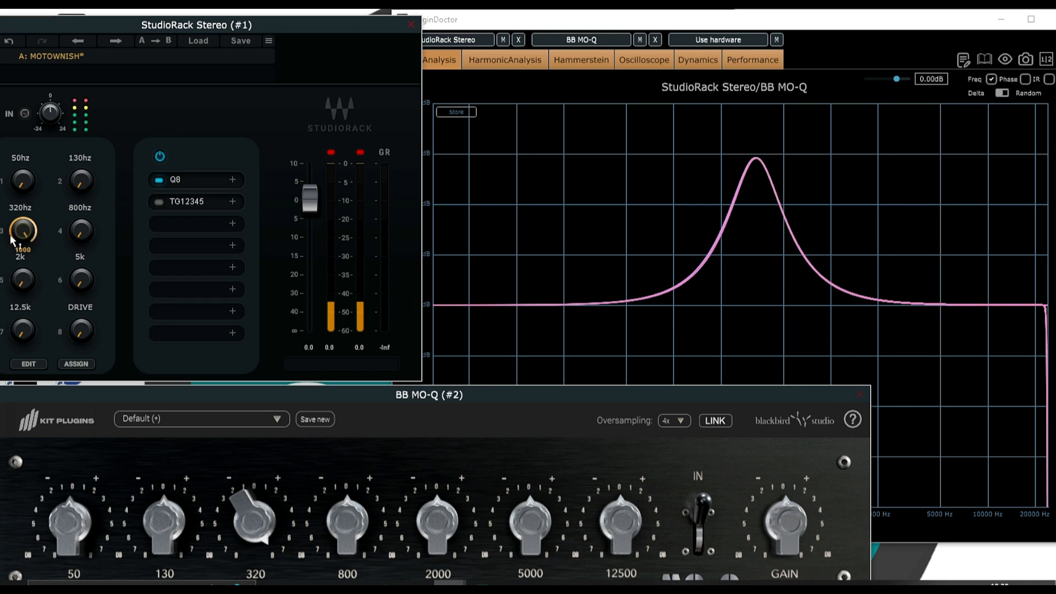
double_click(253, 520)
Step: Compare the 800 Hz boost on BB MO-Q and StudioRack, taking the 800hz macro up to about 921, and reset the band
left_click_drag(345, 528, 353, 517)
left_click_drag(80, 231, 80, 228)
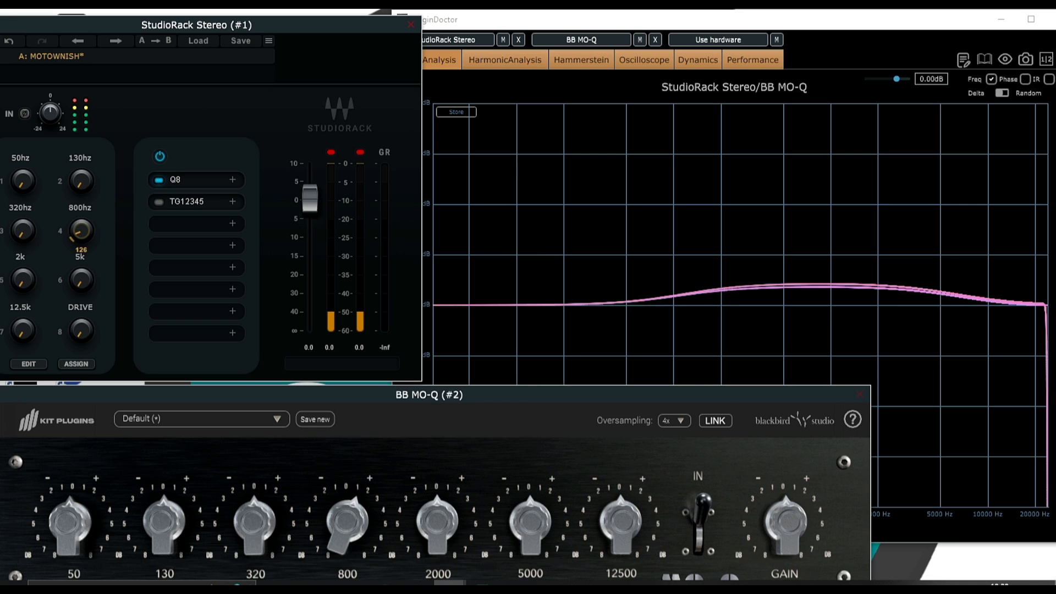
left_click_drag(348, 523, 313, 530)
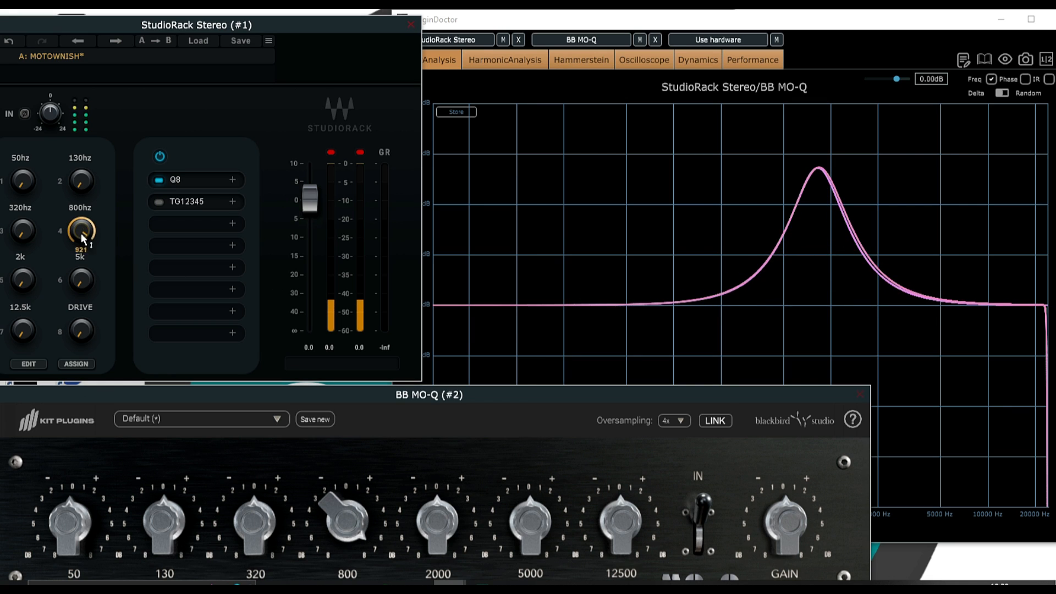
double_click(347, 521)
Step: Match increasing 2 kHz boosts on BB MO-Q and StudioRack to compare their curves, and reset the band
left_click_drag(438, 522, 439, 513)
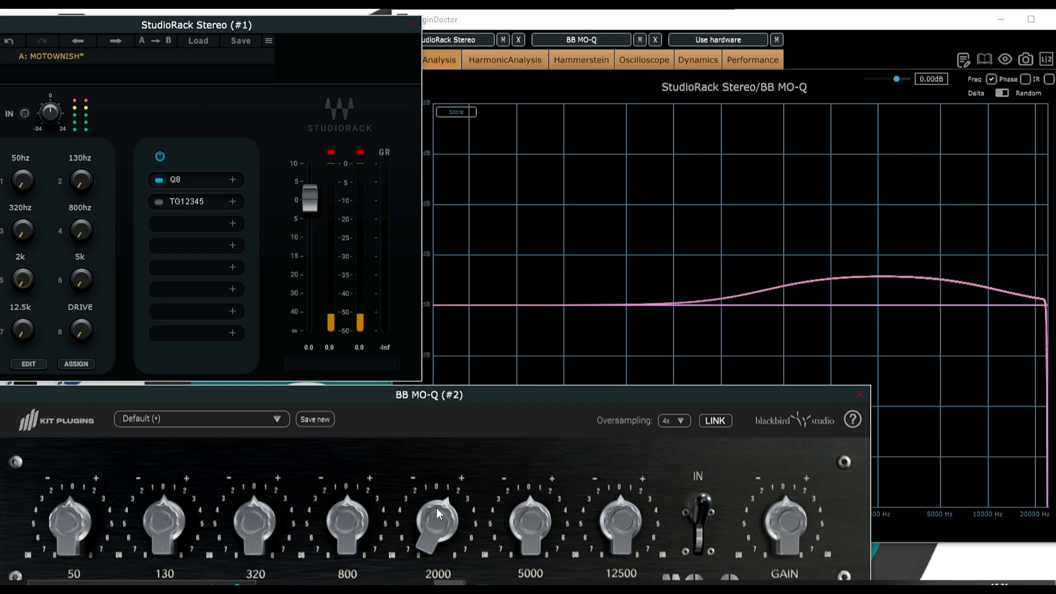
left_click_drag(23, 283, 23, 295)
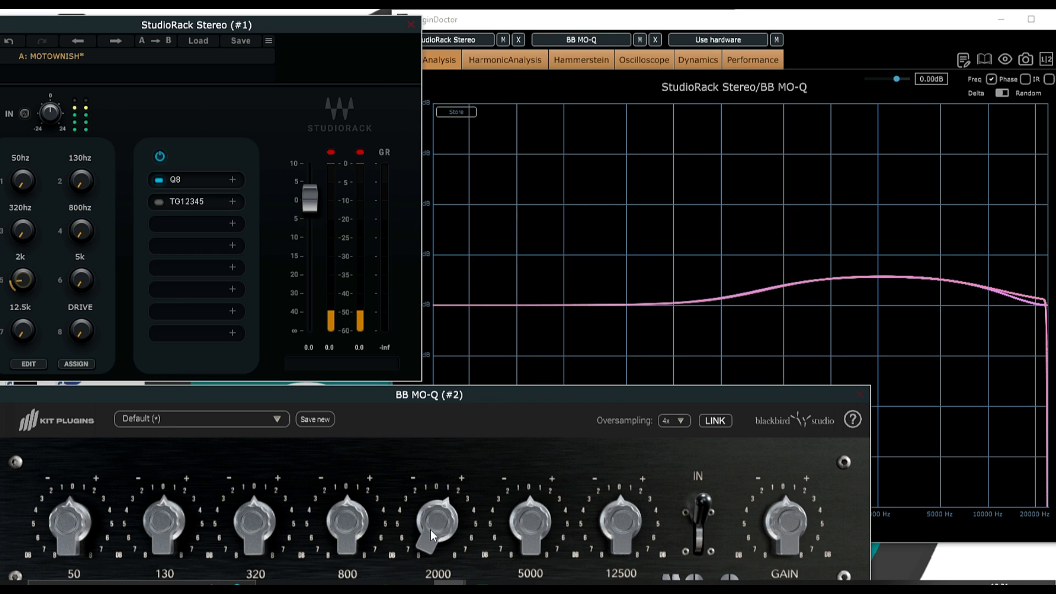
left_click_drag(432, 536, 447, 513)
left_click_drag(23, 285, 23, 272)
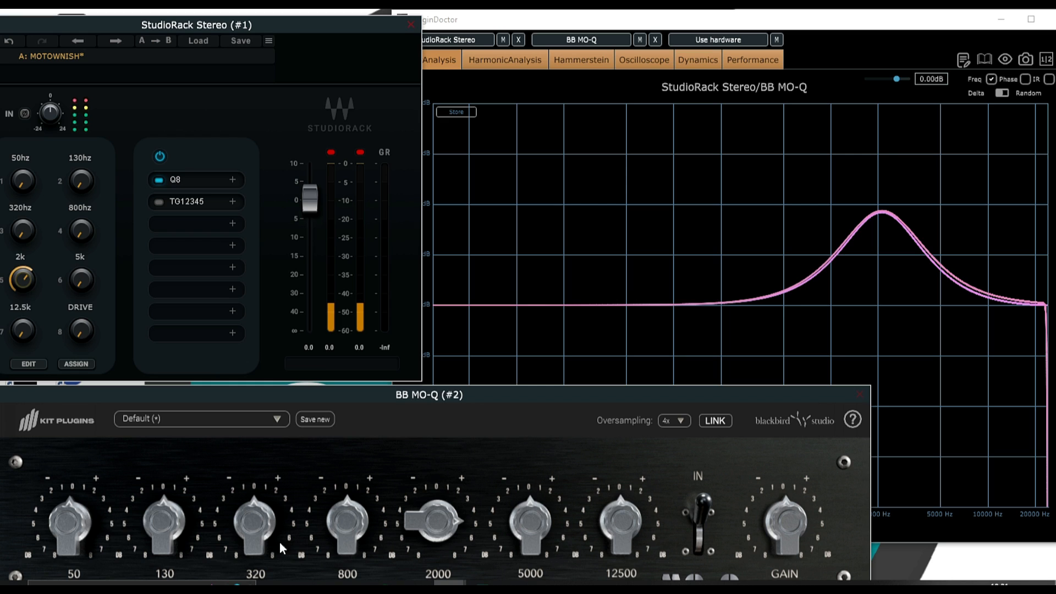
left_click_drag(436, 531, 442, 520)
left_click_drag(23, 285, 23, 272)
double_click(437, 520)
Step: Raise the 5 kHz band on BB MO-Q and StudioRack to compare their curves, and reset the band
left_click_drag(531, 529, 531, 523)
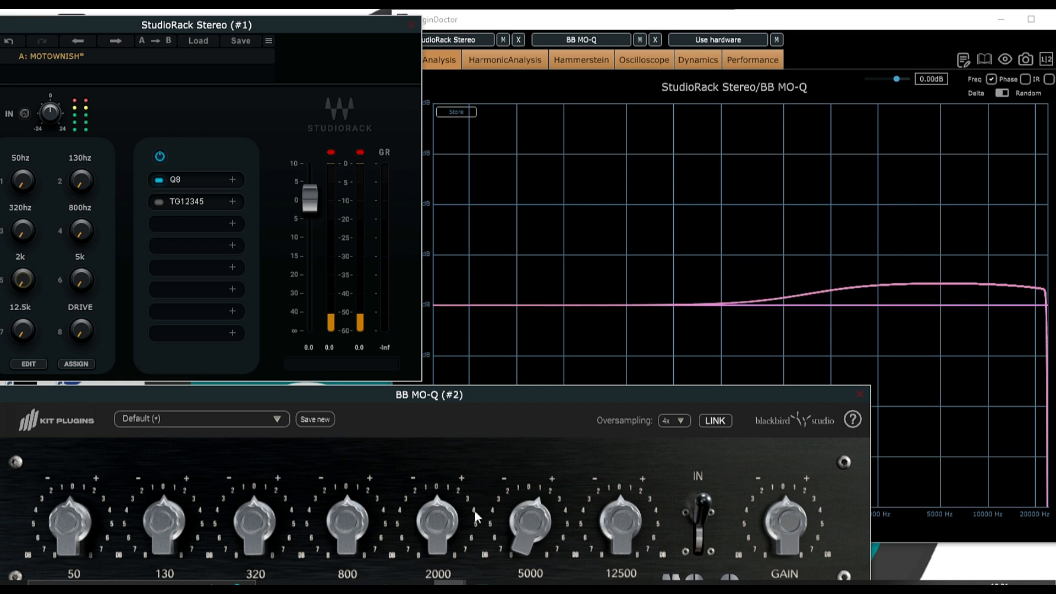
left_click_drag(85, 285, 86, 292)
left_click_drag(531, 526, 543, 501)
double_click(536, 547)
Step: Boost the 12.5 kHz band on BB MO-Q and StudioRack, with the 12.5k macro at about 851, and compare their phase curves
mouse_move(620, 522)
left_mouse_down()
mouse_move(620, 506)
mouse_move(634, 500)
mouse_move(631, 516)
left_mouse_up()
left_click_drag(40, 332, 40, 321)
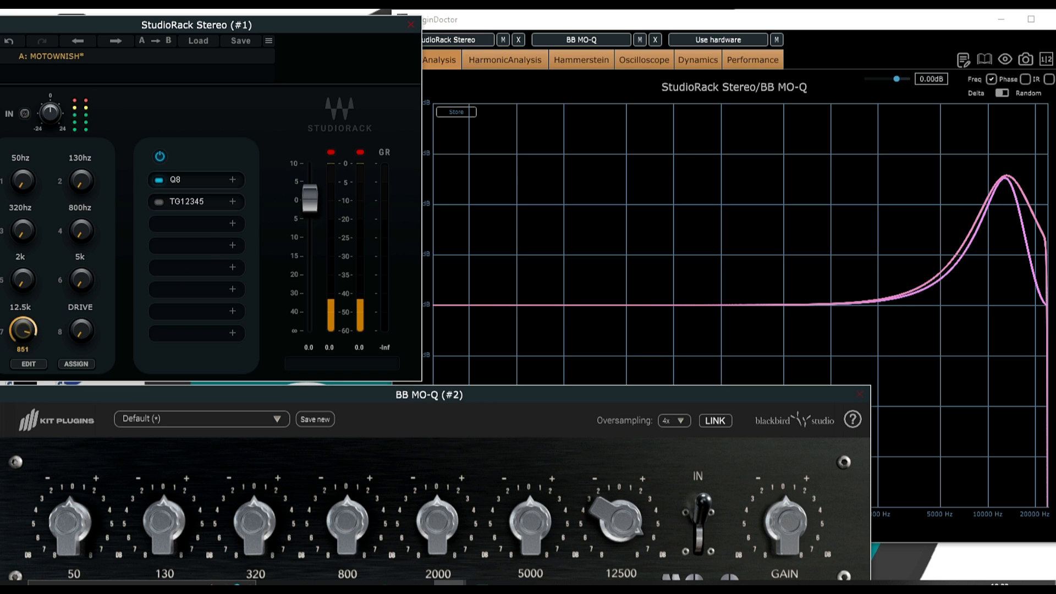
left_click_drag(605, 517, 606, 503)
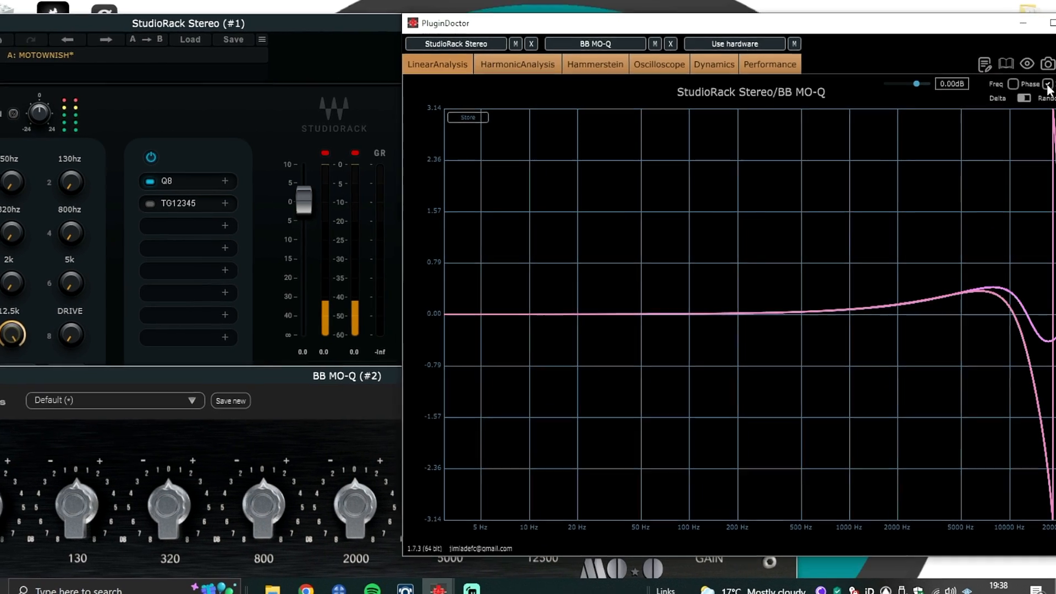
left_click(150, 409)
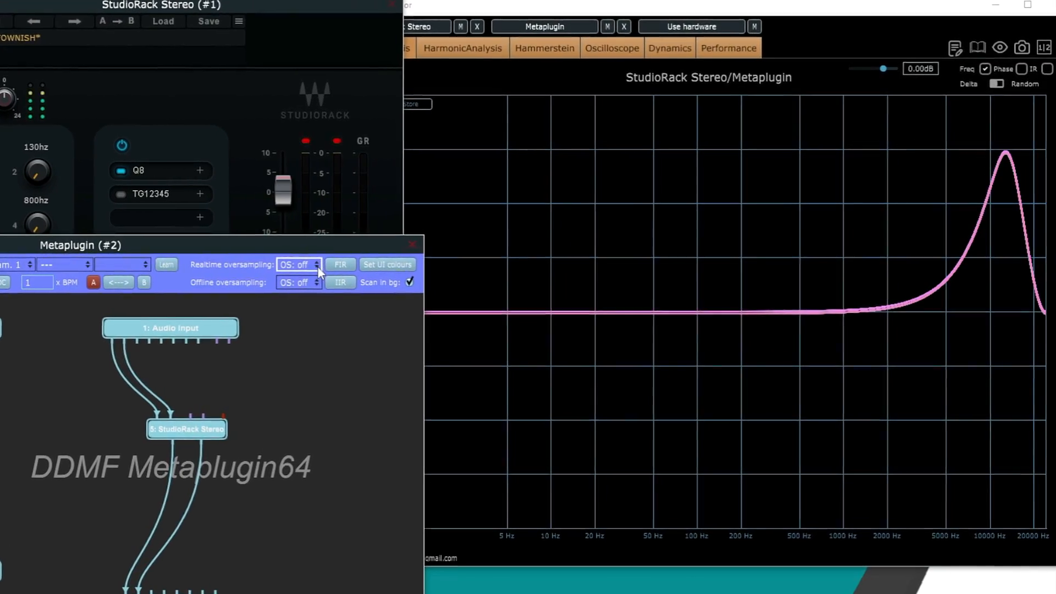
Step: Switch Metaplugin's realtime oversampling between off and 2x to compare its frequency and phase curves with StudioRack's, ending on 2x
left_click(318, 262)
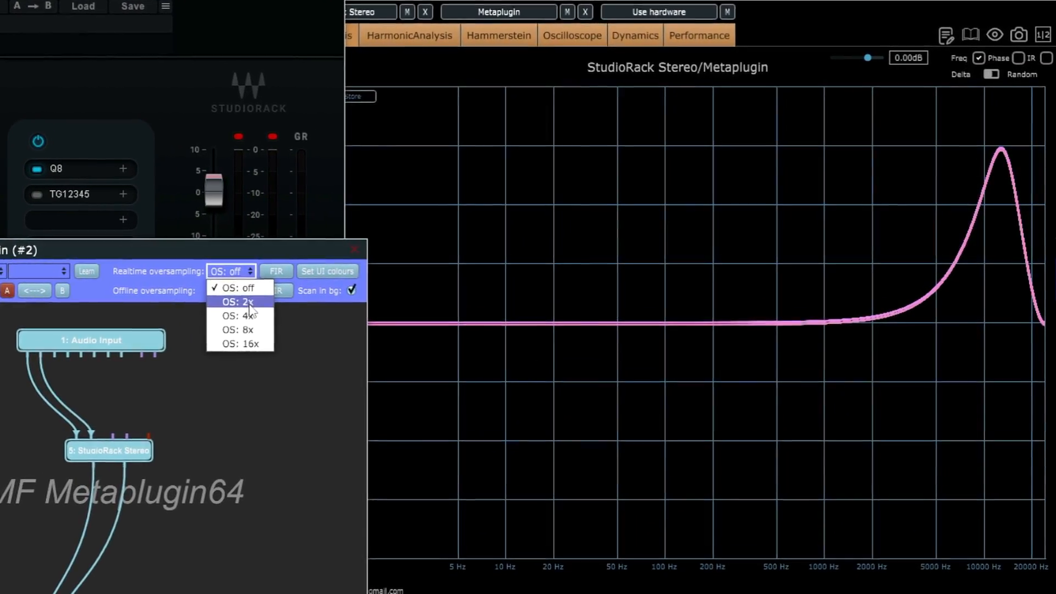
left_click(247, 302)
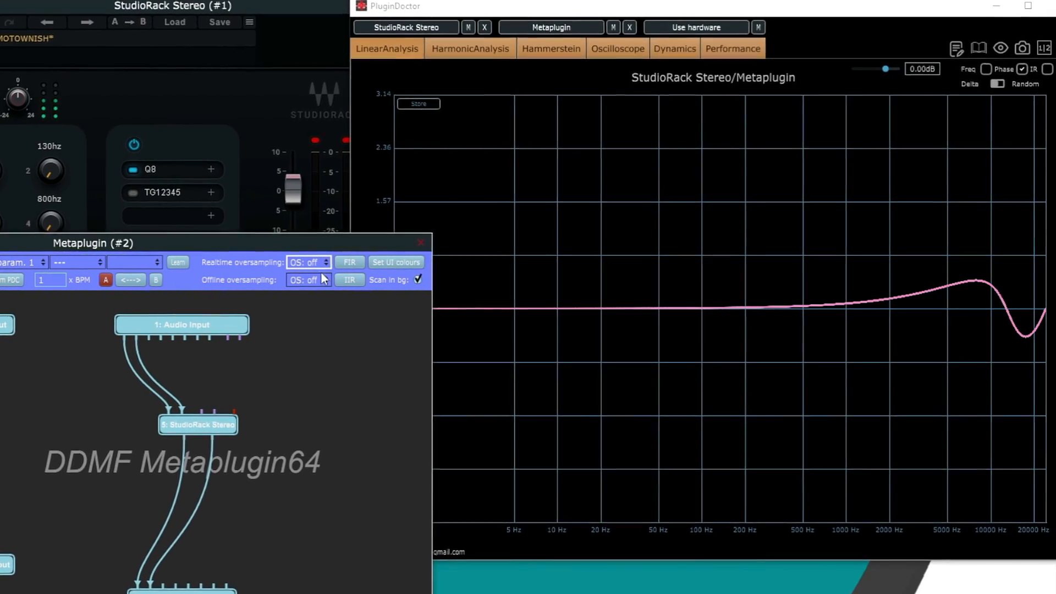
left_click(305, 263)
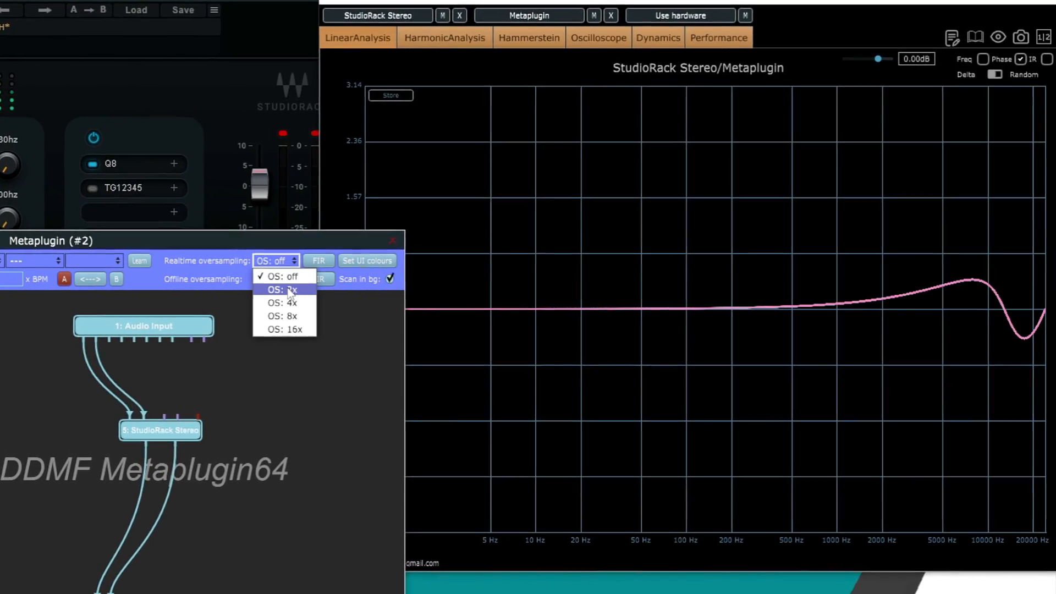
left_click(299, 290)
left_click(308, 263)
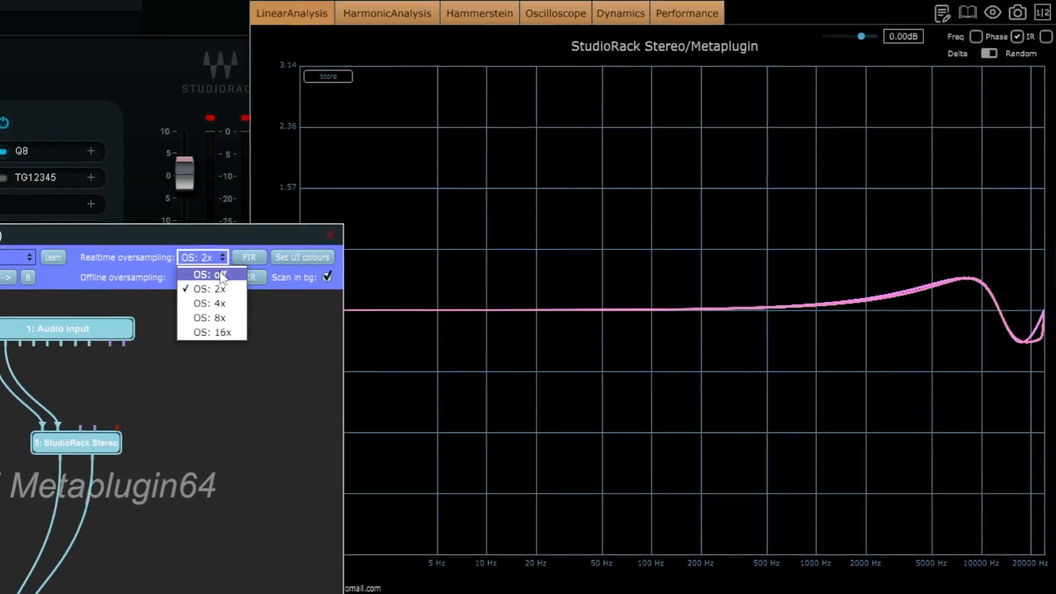
left_click(229, 275)
left_click(221, 259)
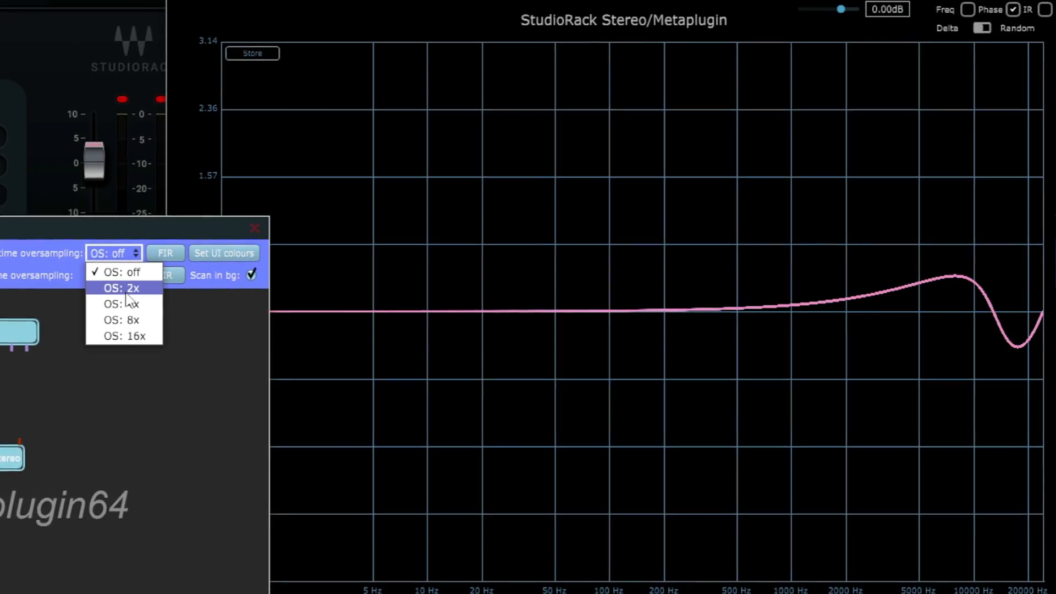
left_click(145, 288)
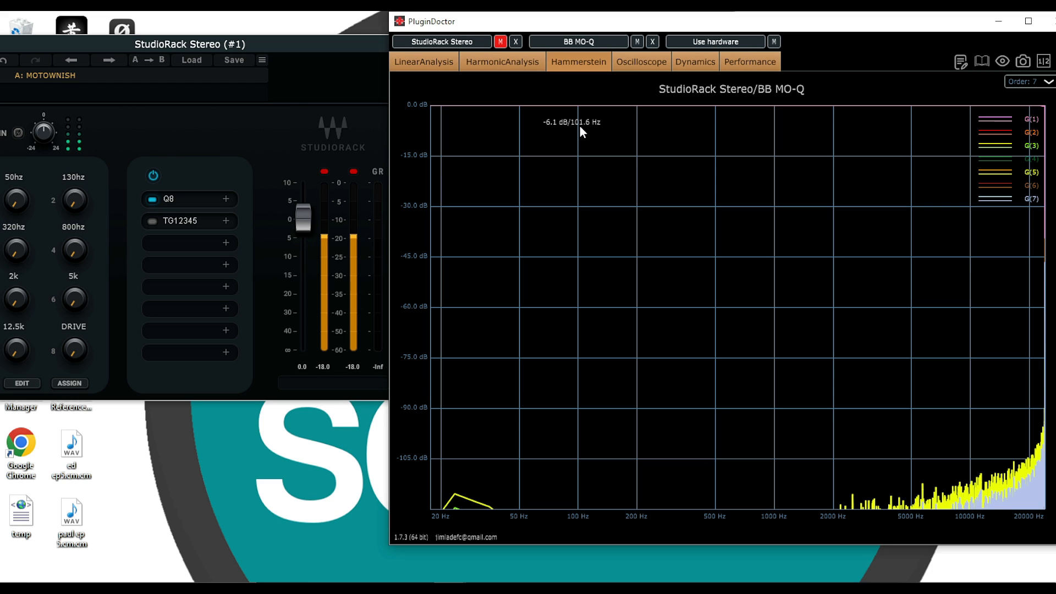
Step: Isolate StudioRack in the Hammerstein analysis by muting BB MO-Q instead, and enable the TG12345 in its rack
left_click(636, 41)
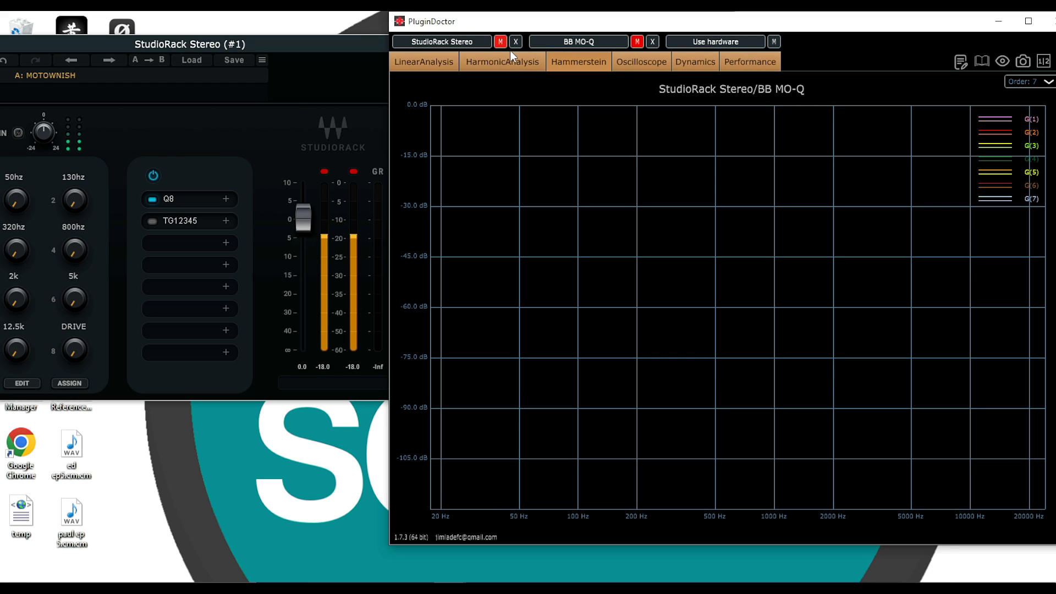
left_click(500, 42)
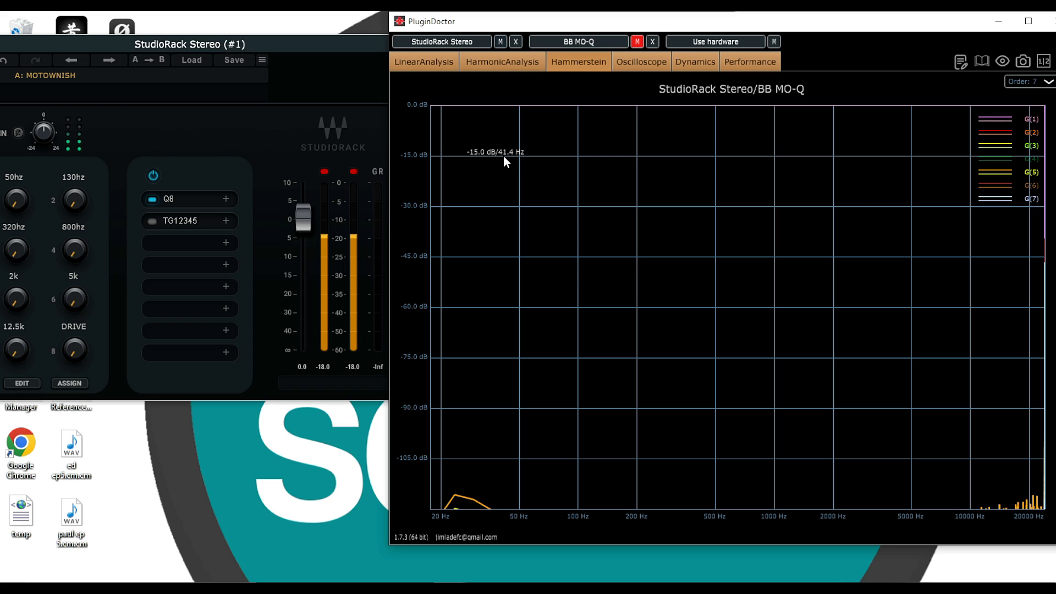
left_click(152, 221)
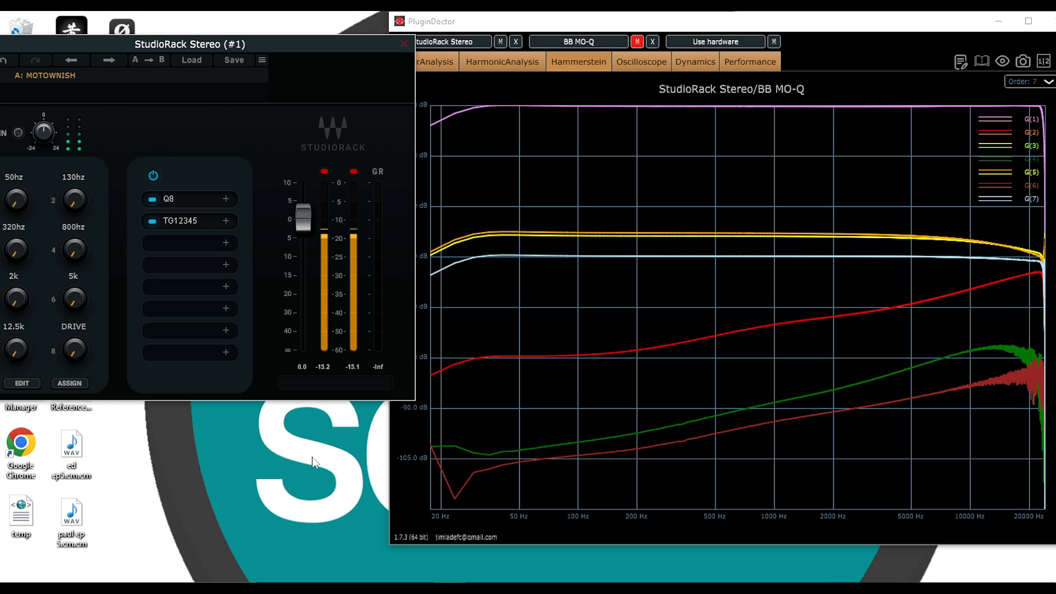
Step: Turn StudioRack's 50hz, 800hz and DRIVE macros to examine how the harmonic curves respond
left_click(17, 201)
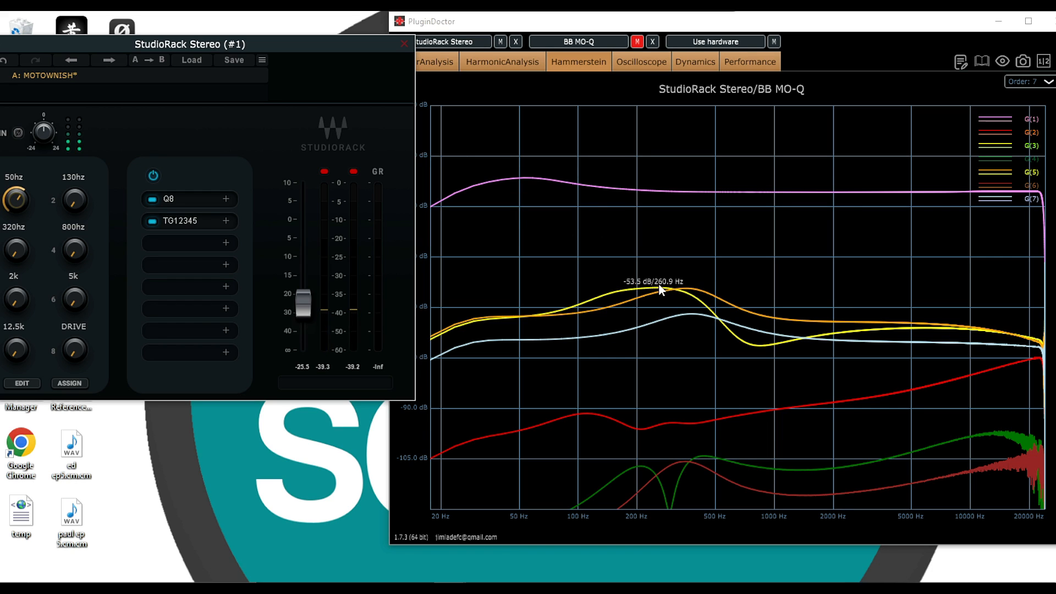
mouse_move(72, 256)
left_mouse_down()
mouse_move(75, 268)
mouse_move(74, 259)
left_mouse_up()
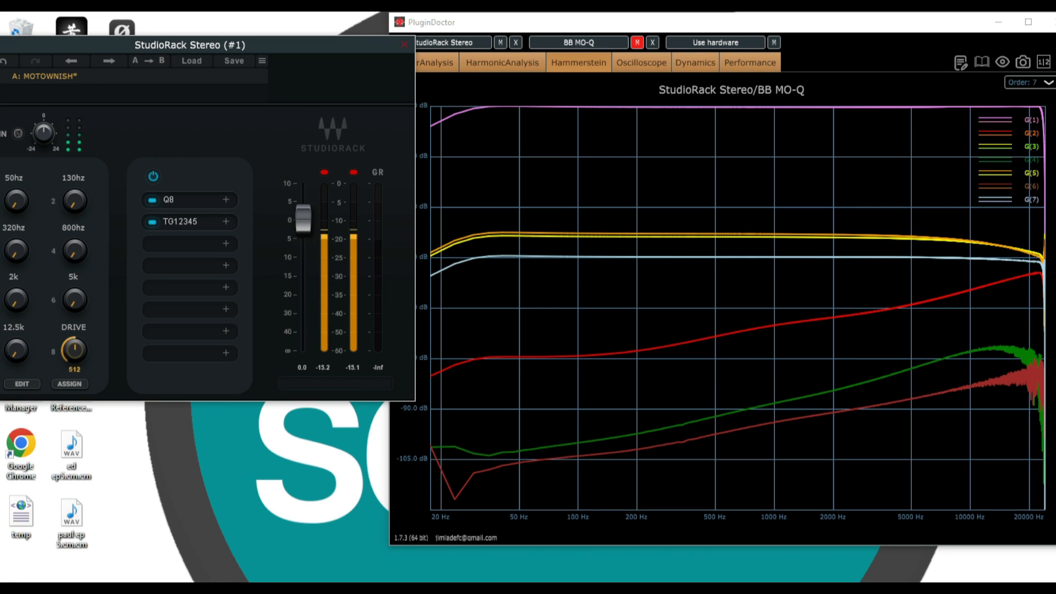
left_click_drag(71, 354, 71, 330)
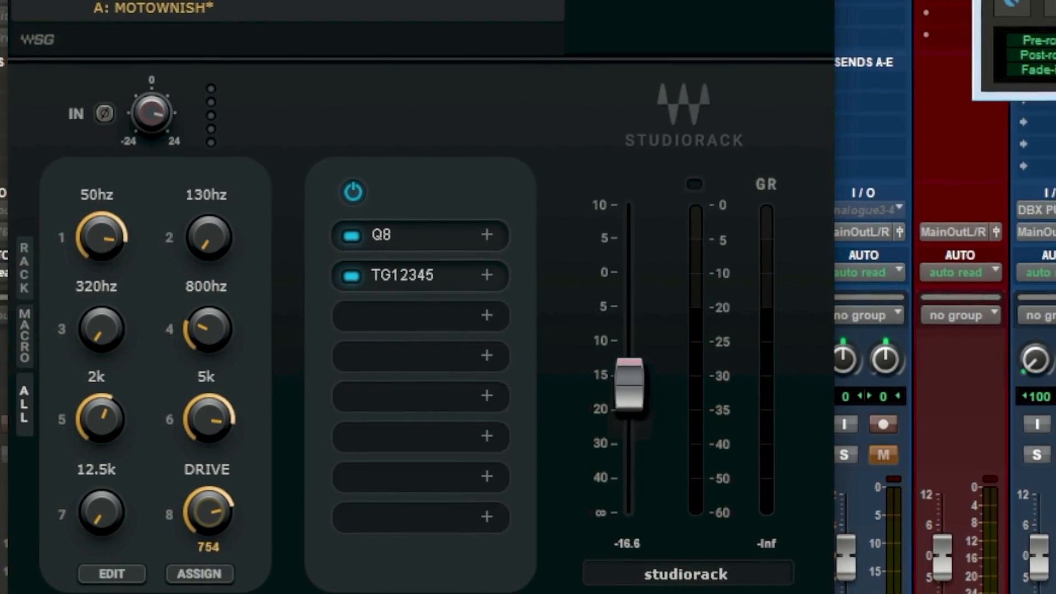
Step: Turn StudioRack's DRIVE macro once more and review the gain, frequency and Q ranges of the Q8 macro assignments
mouse_move(210, 535)
left_mouse_down()
mouse_move(210, 521)
mouse_move(210, 535)
mouse_move(226, 528)
left_mouse_up()
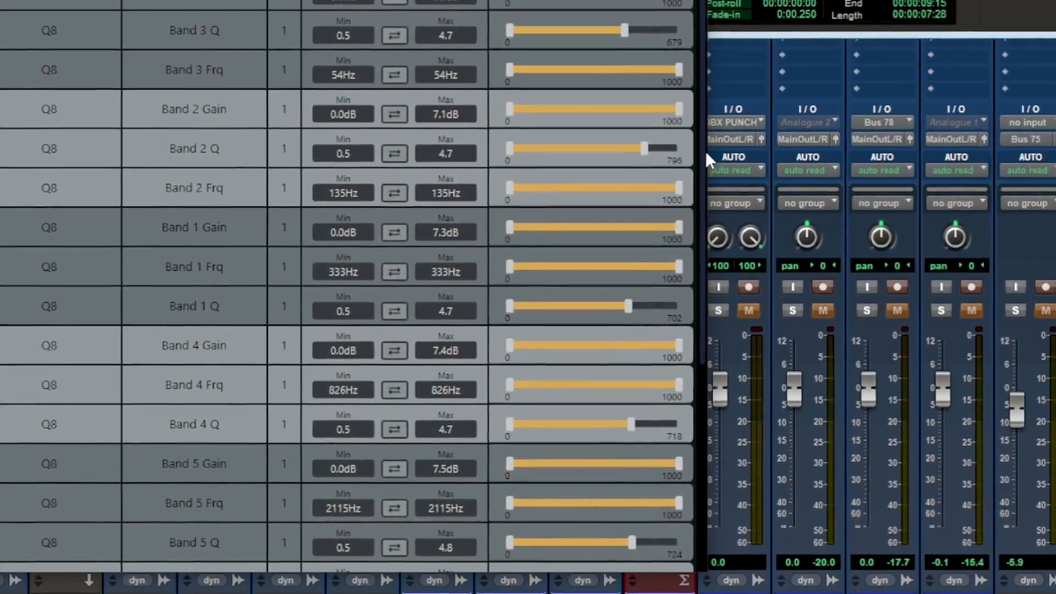
scroll(713, 141, "down", 5)
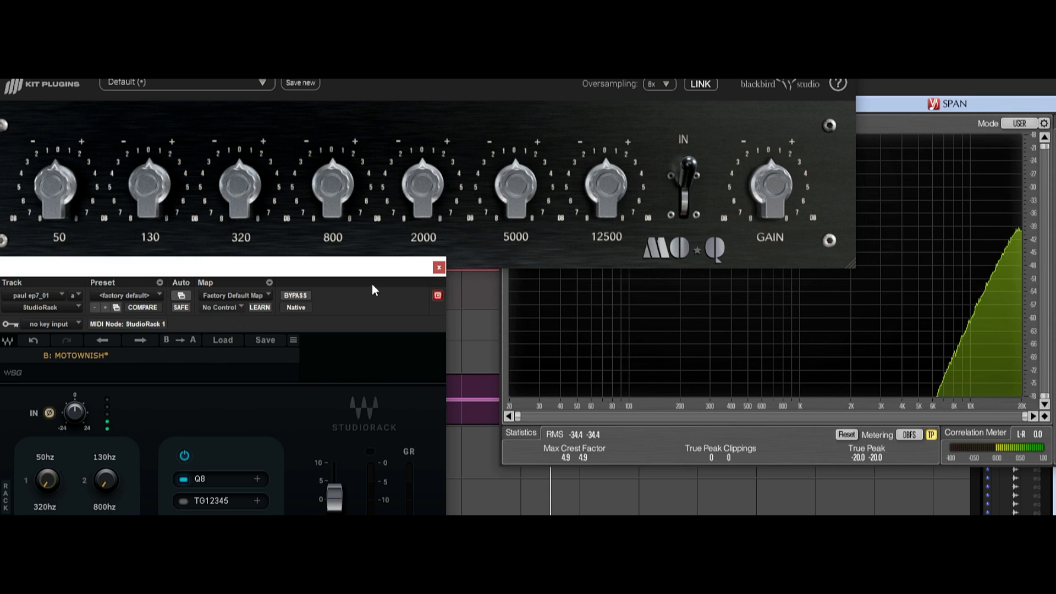
Step: Null-test BB MO-Q's 50 band against StudioRack's 50hz macro at rising boosts from 1.7 dB to 8.0 dB, checking the residue in SPAN
left_click_drag(48, 476, 49, 483)
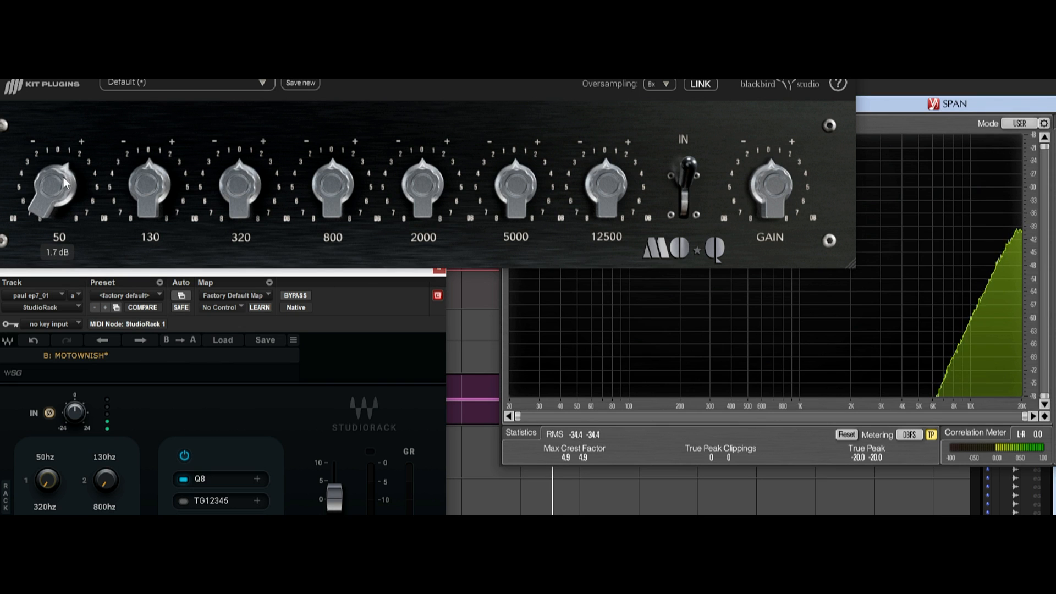
left_click(49, 482)
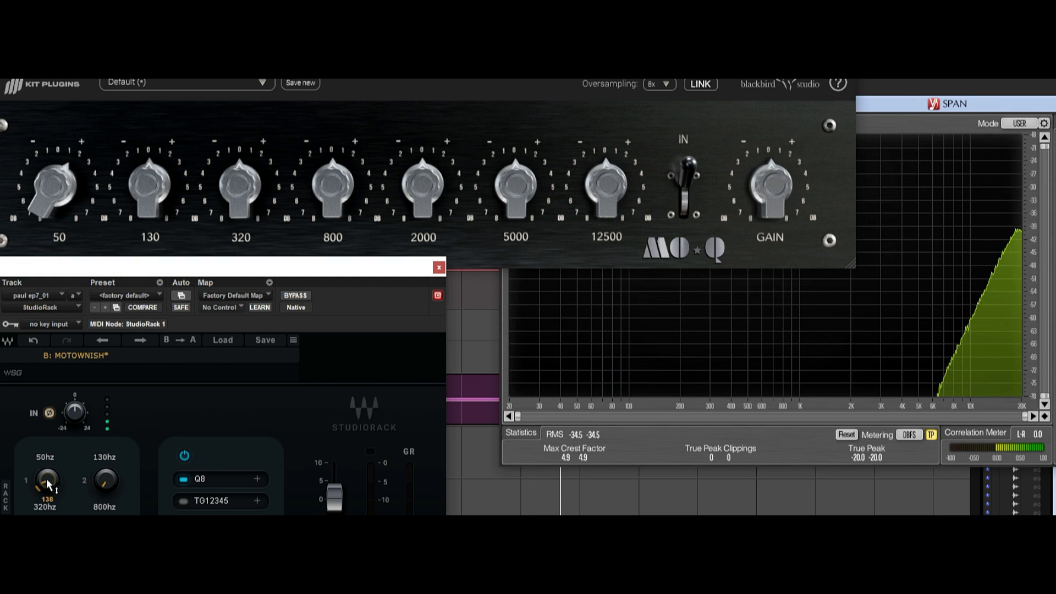
left_click_drag(45, 192, 45, 164)
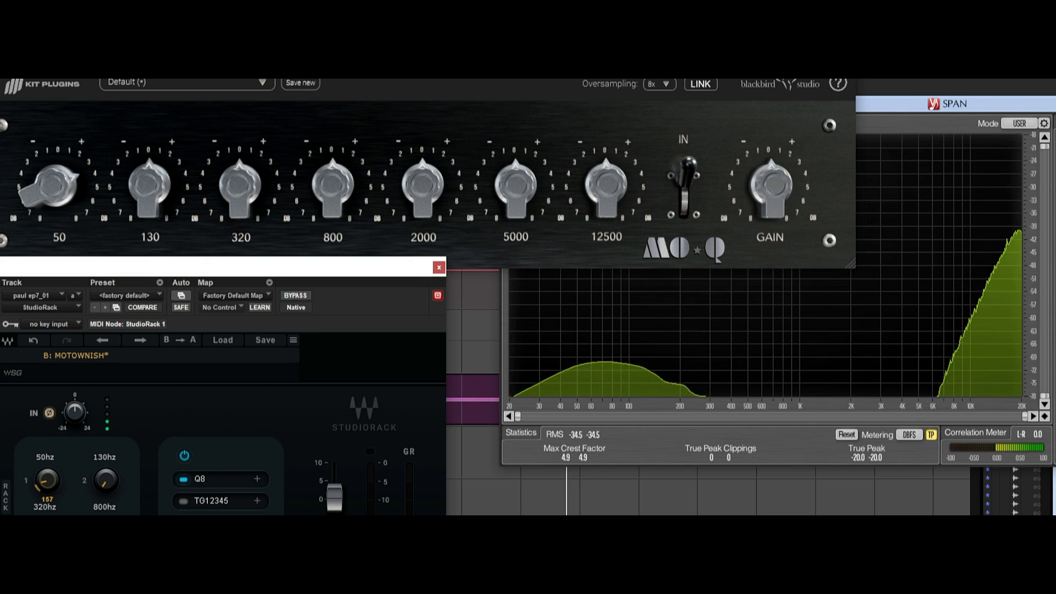
left_click_drag(44, 484, 41, 487)
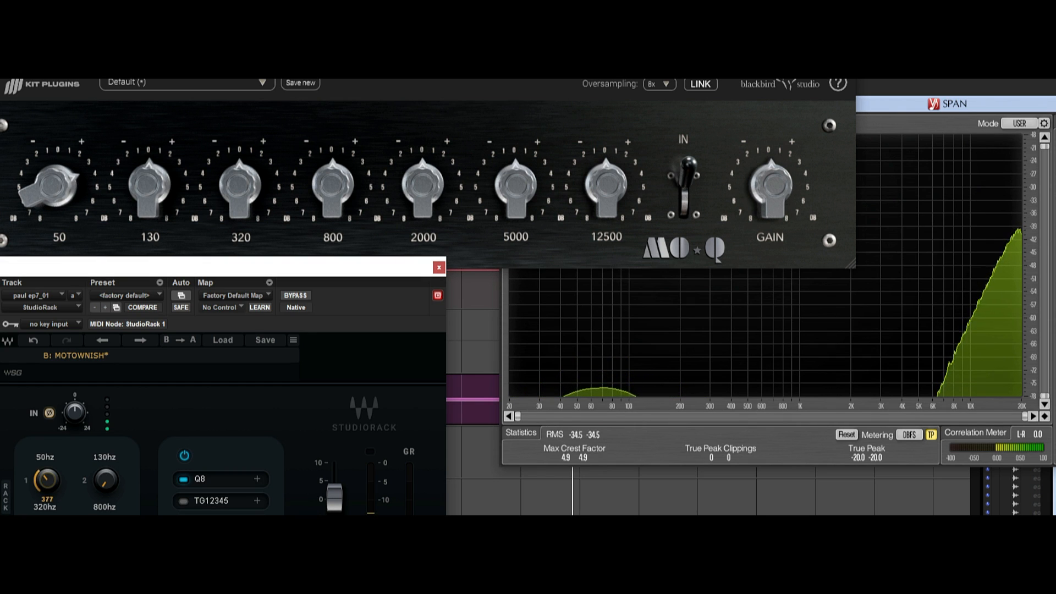
left_click_drag(46, 481, 46, 464)
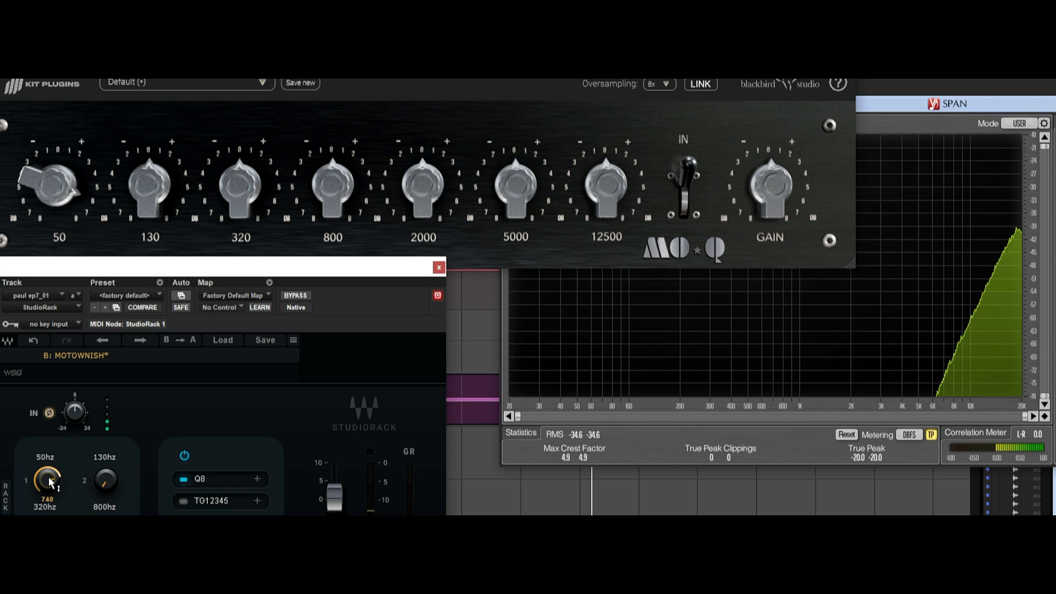
left_click_drag(50, 484, 49, 475)
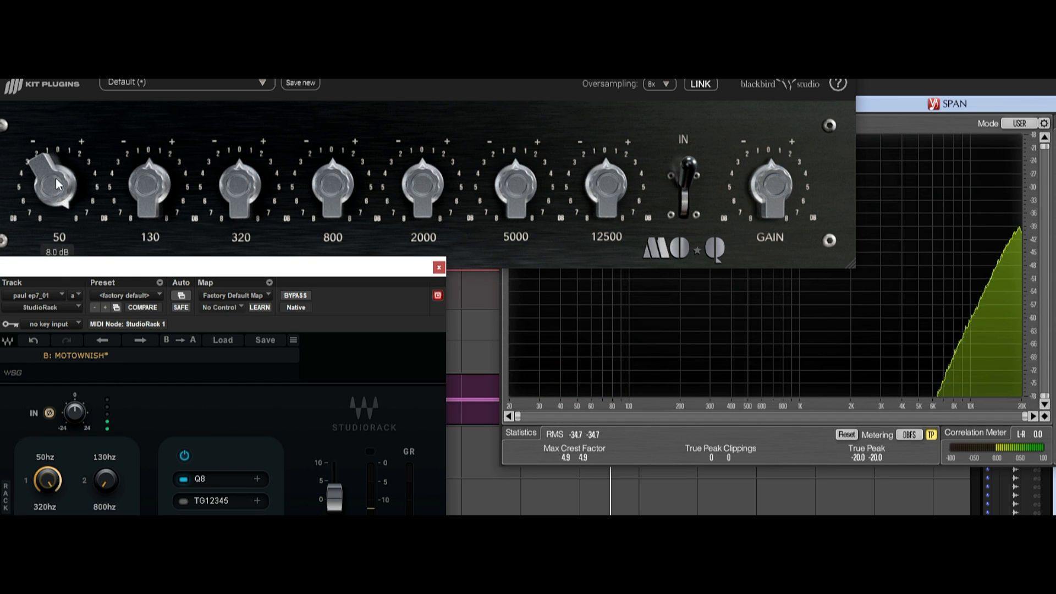
Step: Reset the 50 Hz controls and null-test the 130 bands at several boosts, starting with the 130hz macro at about 507
left_click(48, 479, "alt")
left_click_drag(105, 479, 106, 484)
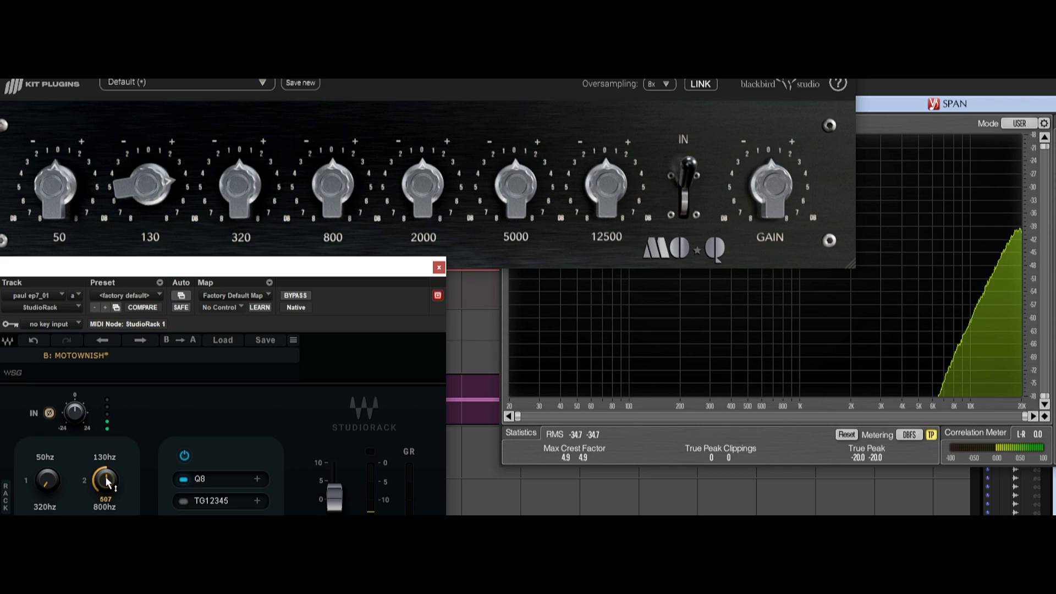
left_click_drag(140, 203, 152, 181)
left_click_drag(104, 482, 104, 468)
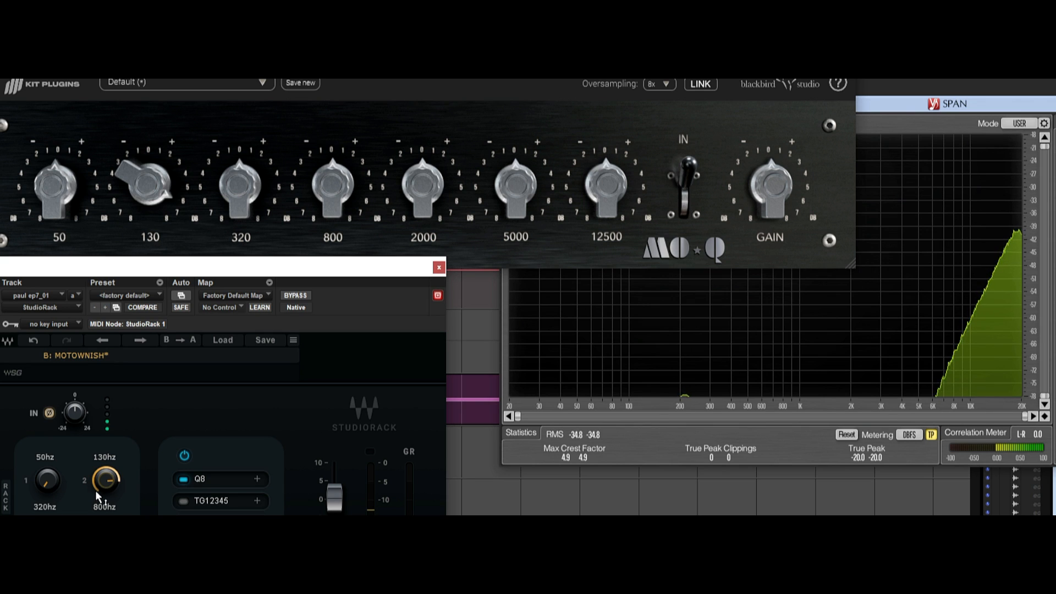
left_click_drag(146, 170, 146, 177)
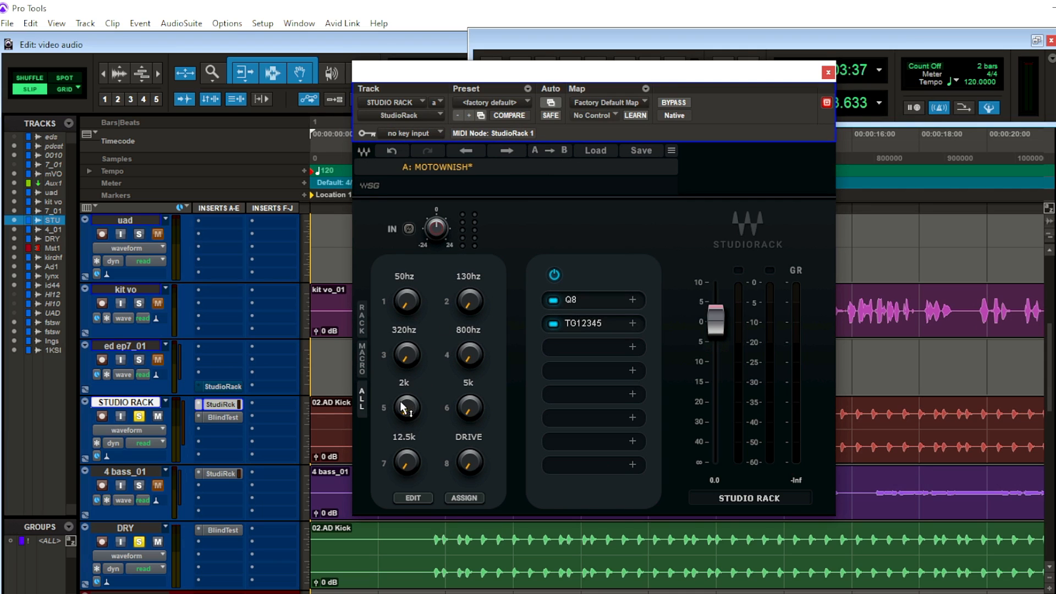
Step: On the kick's StudioRack, raise the 50hz macro to about 640, 5k to about 637, and also raise 2k and DRIVE
left_click_drag(408, 305, 408, 274)
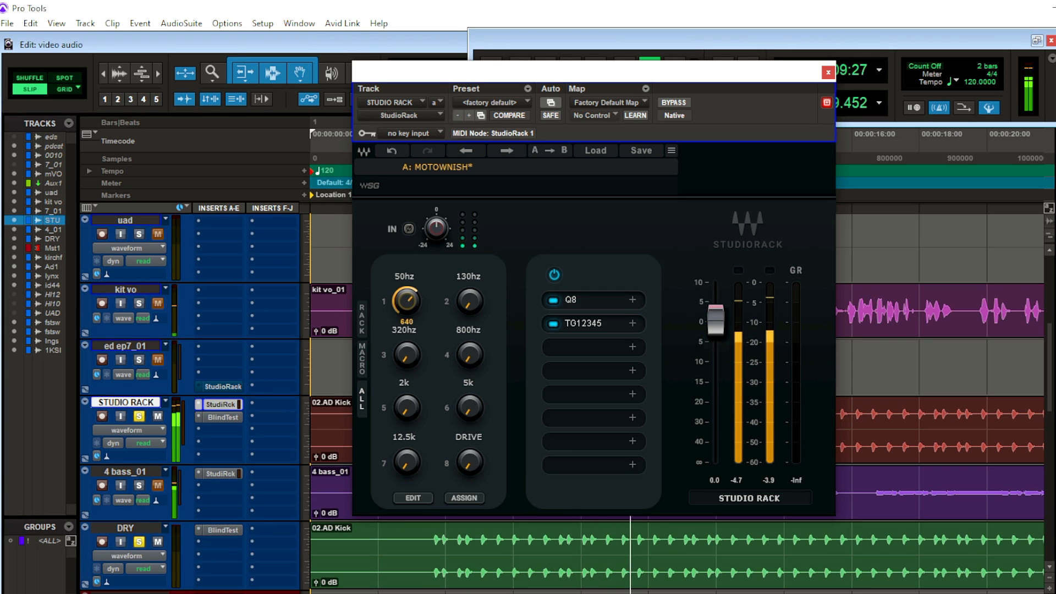
left_click_drag(406, 408, 427, 456)
mouse_move(464, 414)
left_mouse_down()
mouse_move(464, 394)
mouse_move(463, 414)
left_mouse_up()
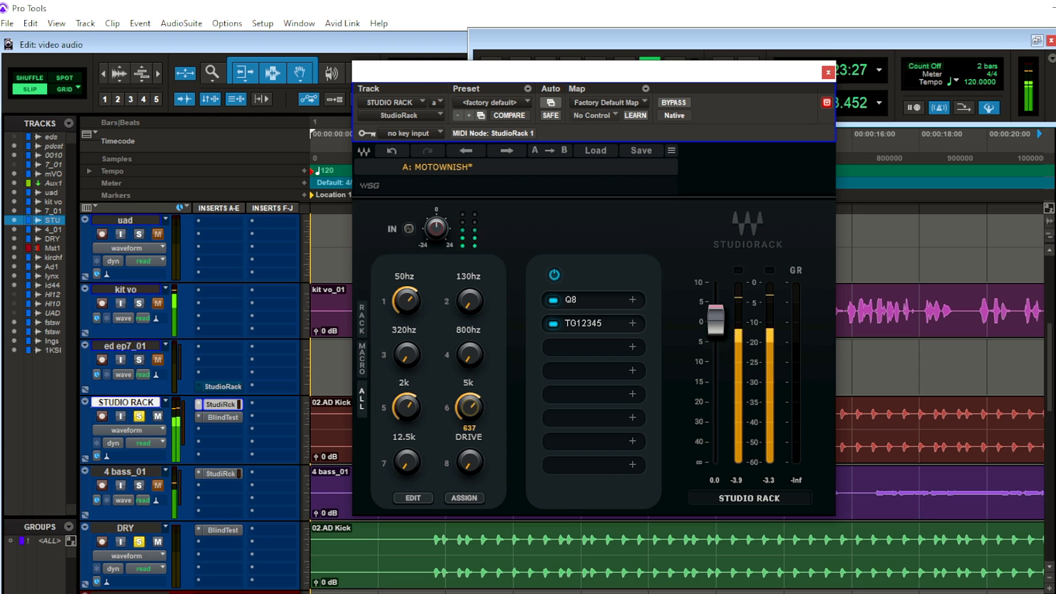
left_click_drag(469, 462, 469, 428)
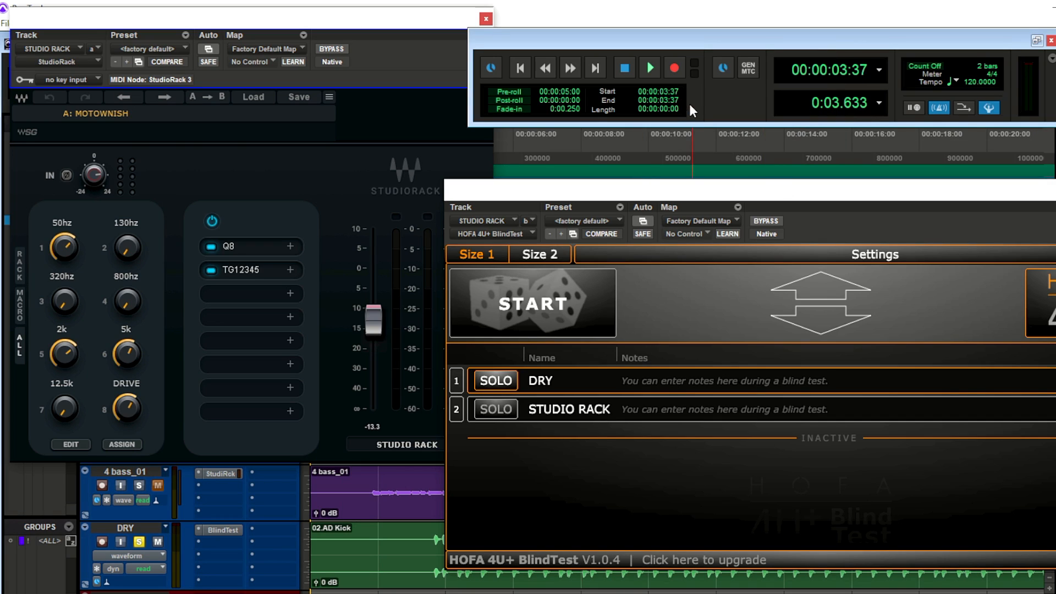
Step: Play the kick and alternate between DRY and STUDIO RACK in HOFA BlindTest to compare them, then stop playback
left_click(650, 72)
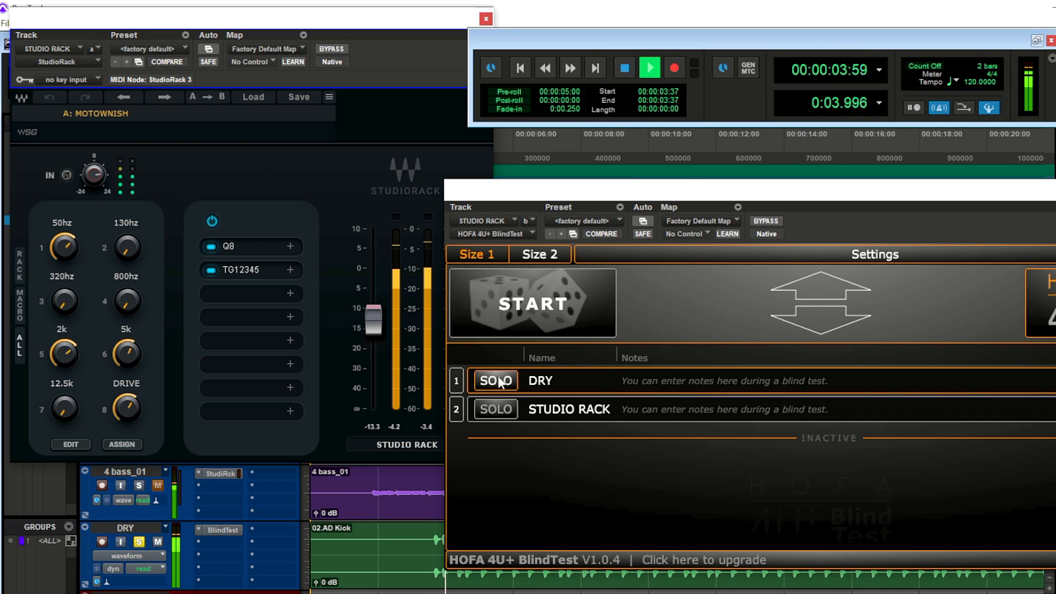
left_click(493, 413)
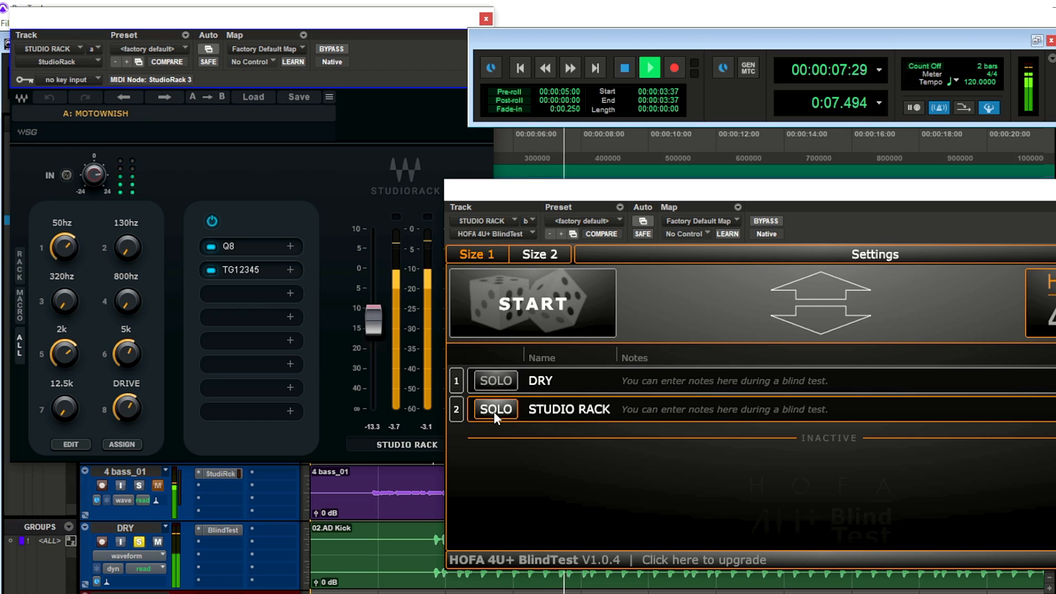
left_click(492, 379)
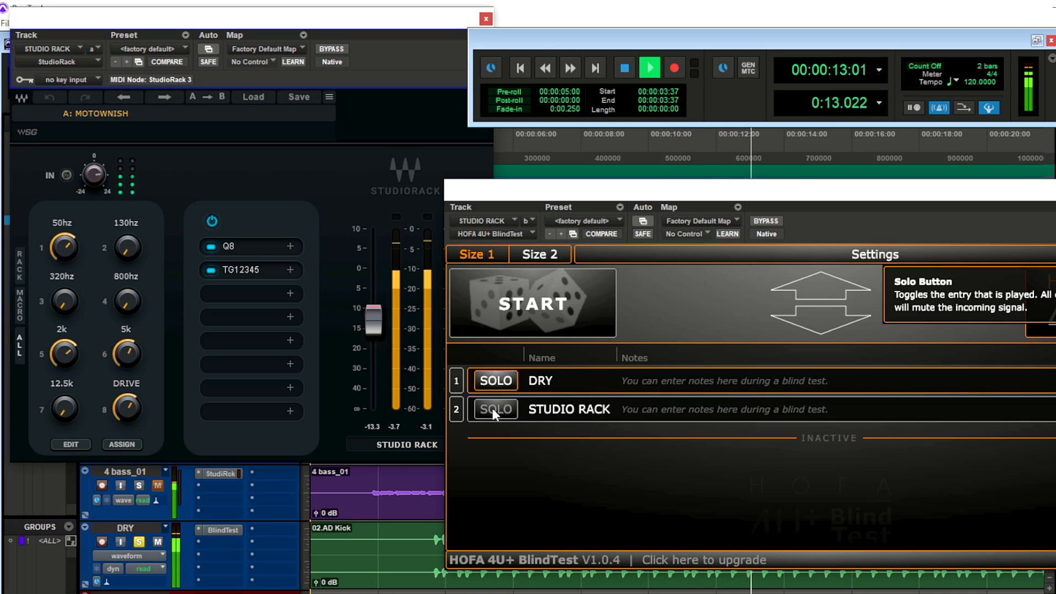
left_click(492, 408)
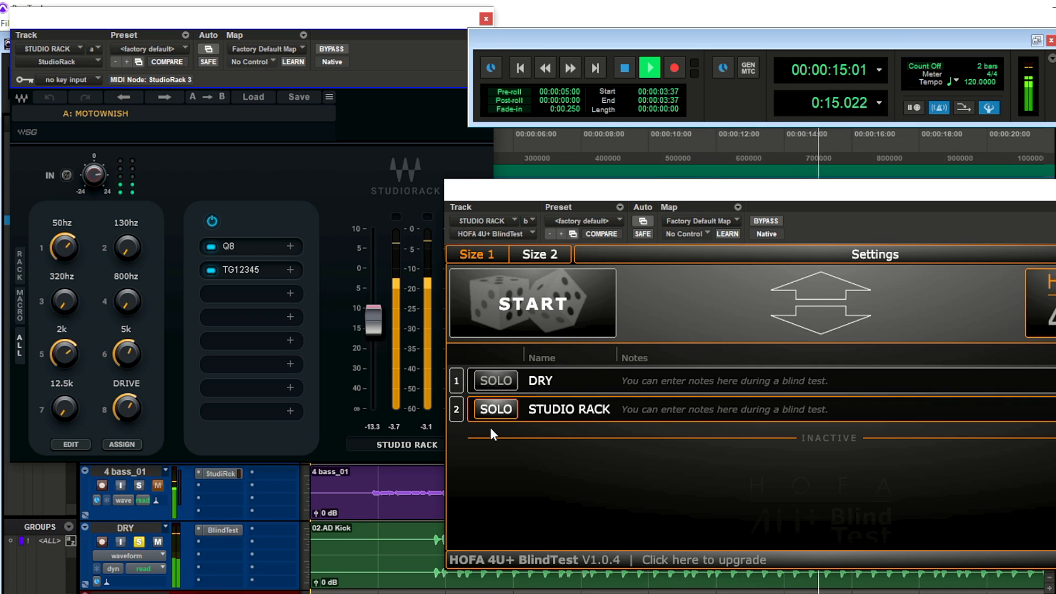
left_click(494, 381)
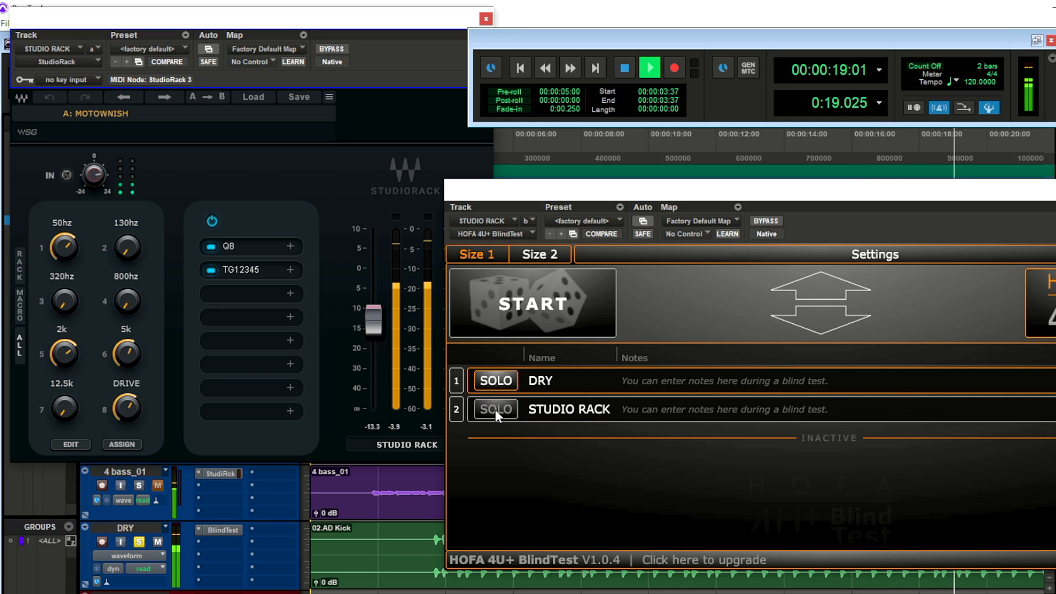
left_click(494, 409)
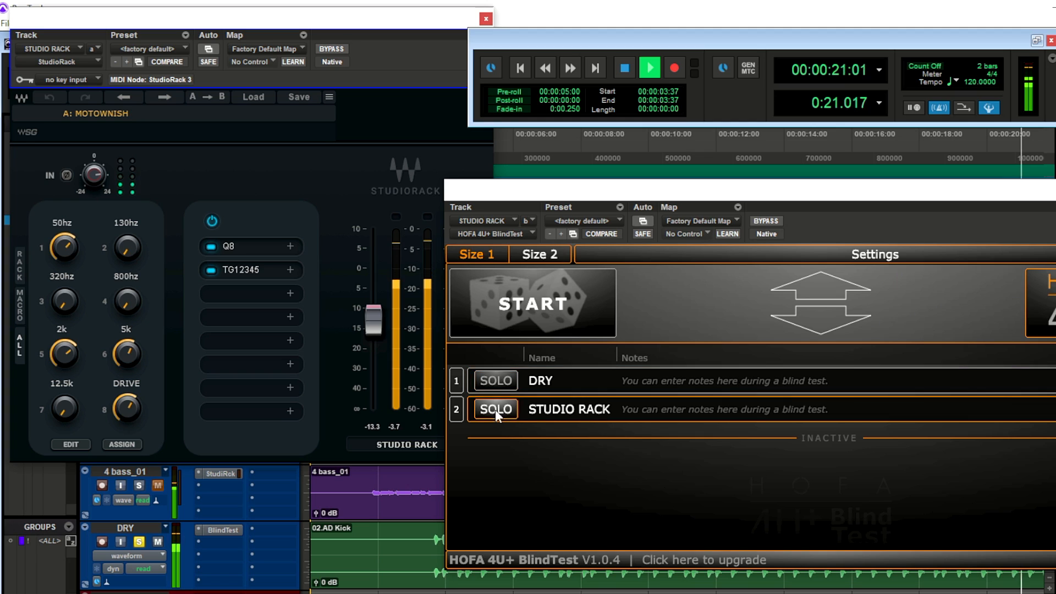
left_click(496, 379)
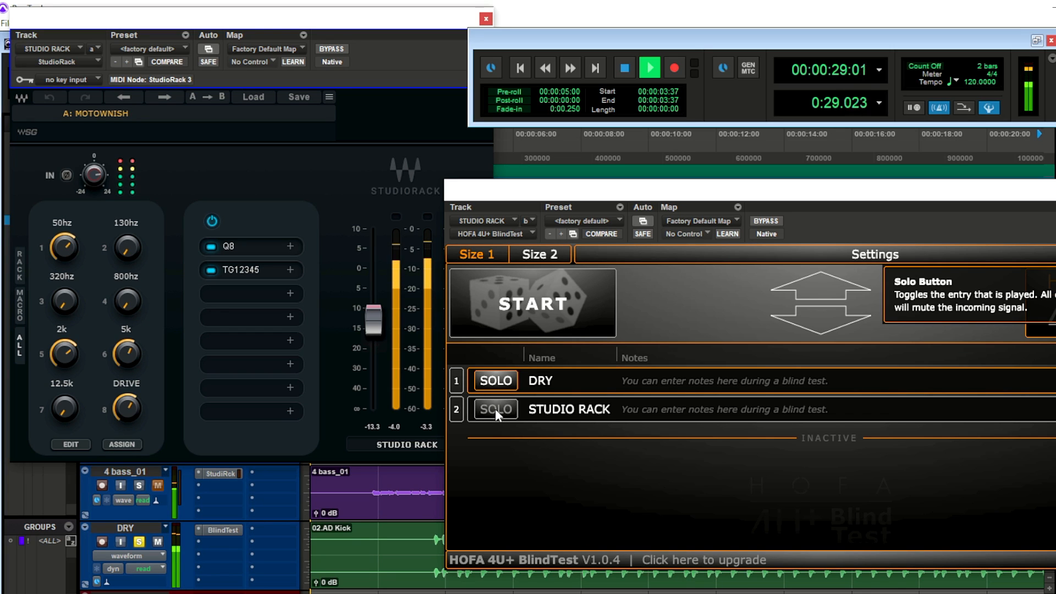
left_click(495, 408)
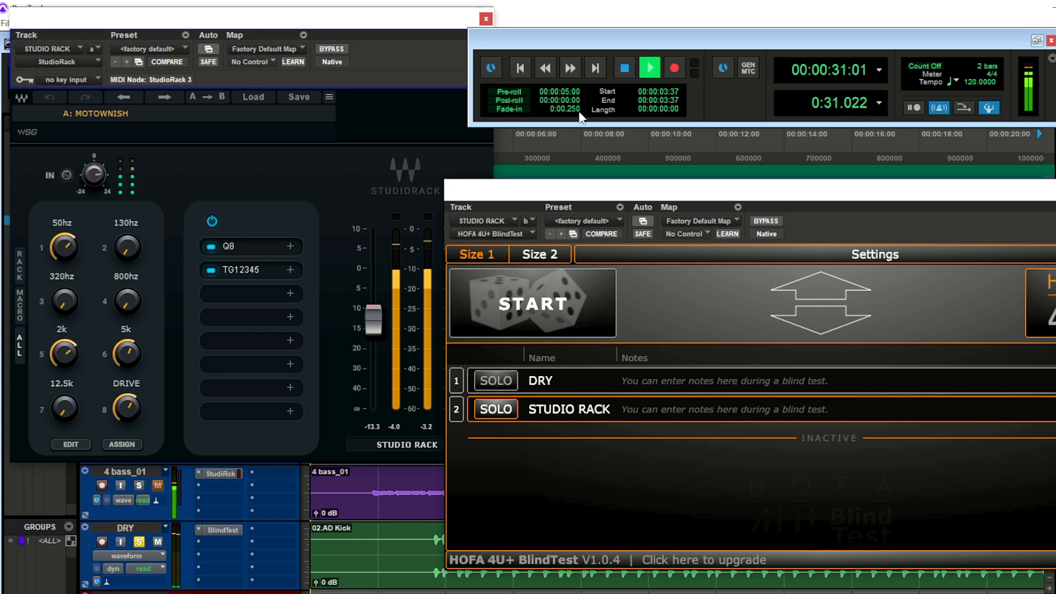
left_click(484, 379)
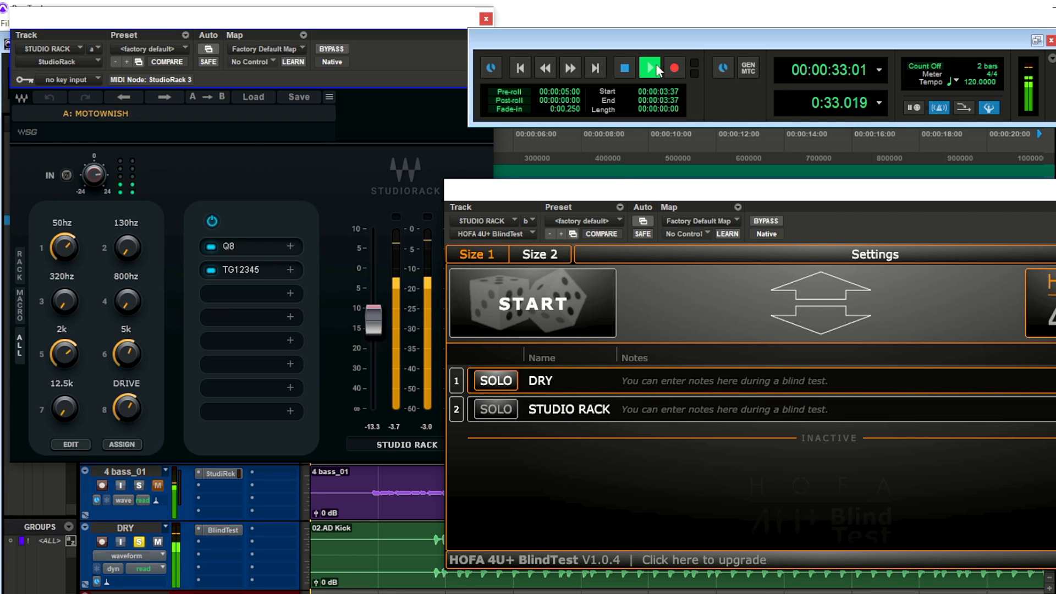
left_click(624, 69)
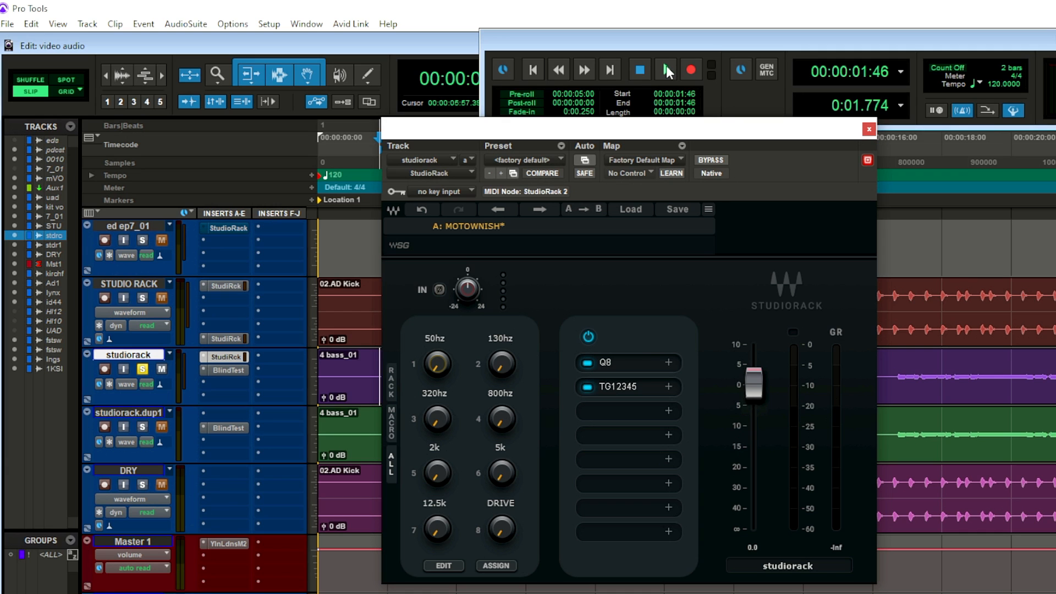
Step: Play the bass and raise its StudioRack macros: 50hz to about 636, 5k to about 686, plus 2k and DRIVE
left_click(667, 70)
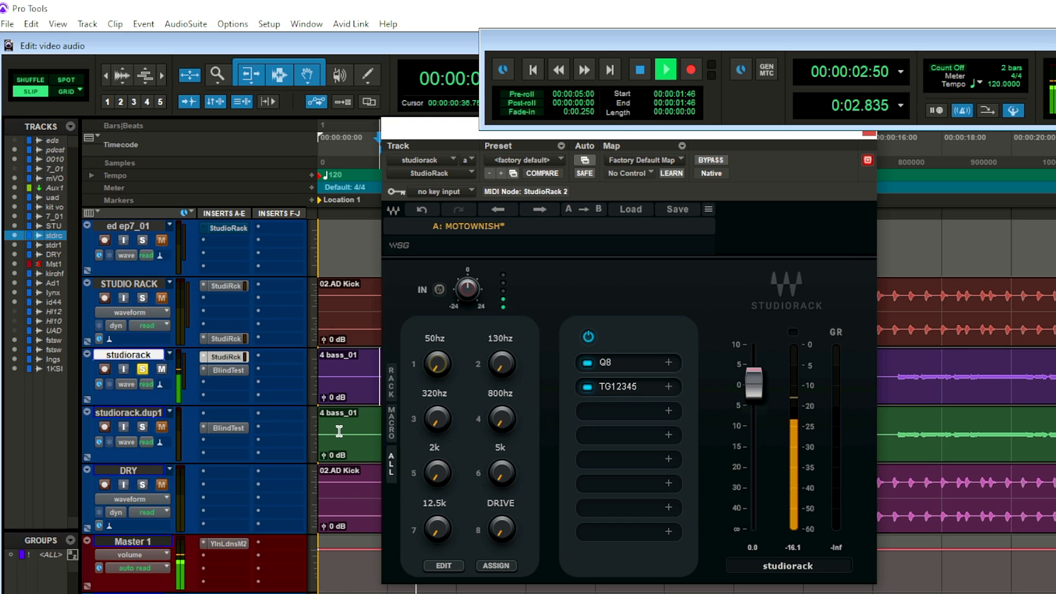
left_click(444, 375)
left_click_drag(435, 363, 435, 343)
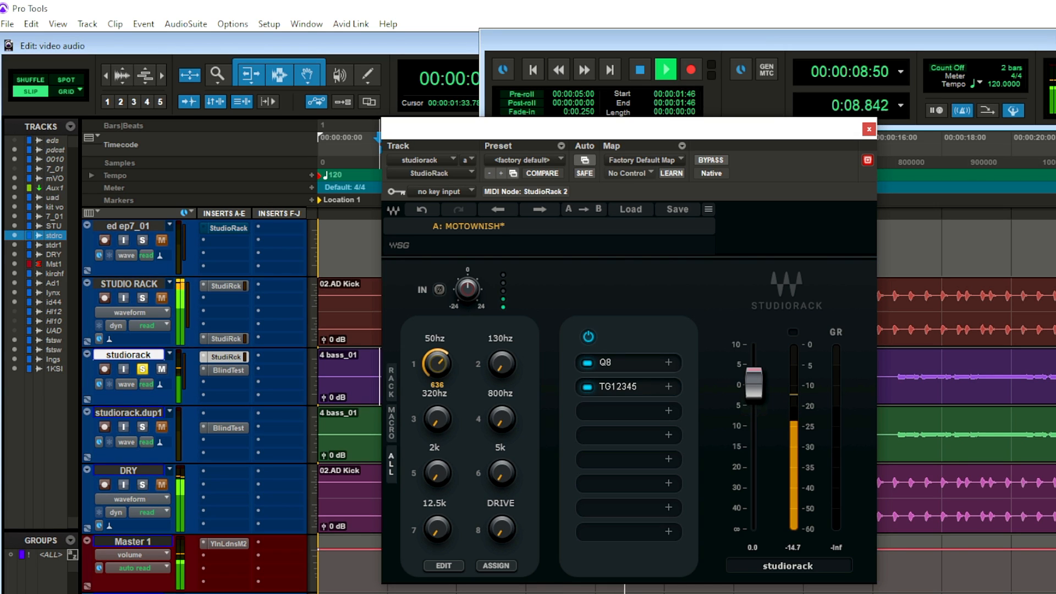
left_click_drag(436, 473, 436, 451)
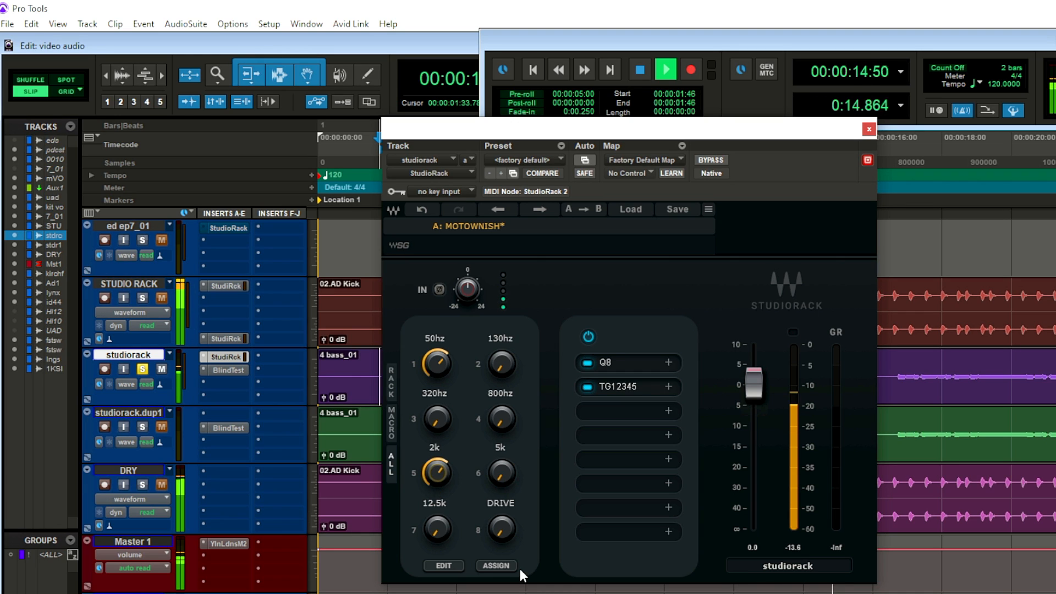
left_click_drag(500, 471, 501, 449)
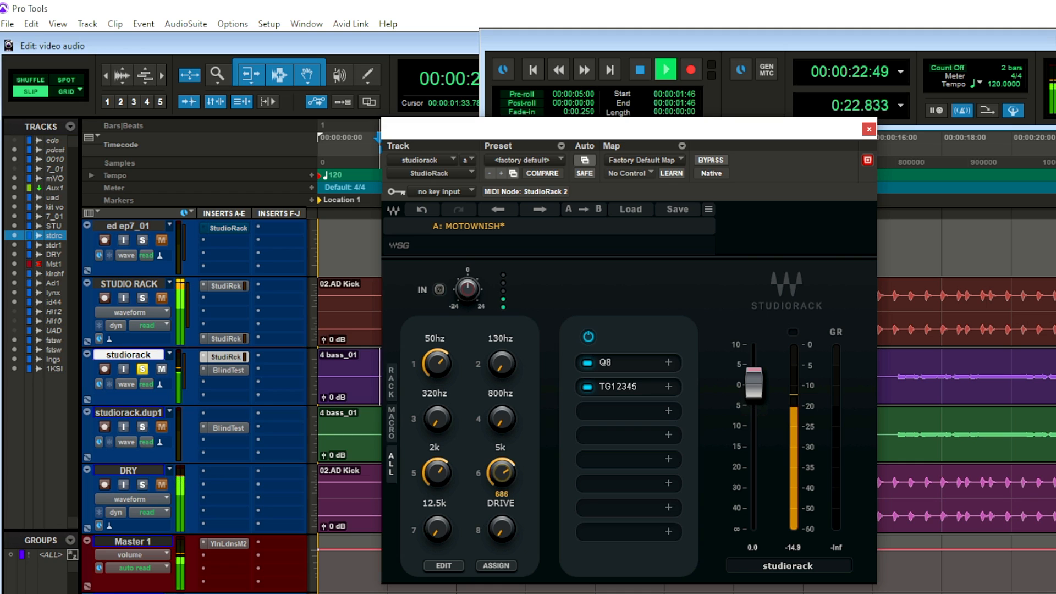
left_click_drag(501, 527, 500, 504)
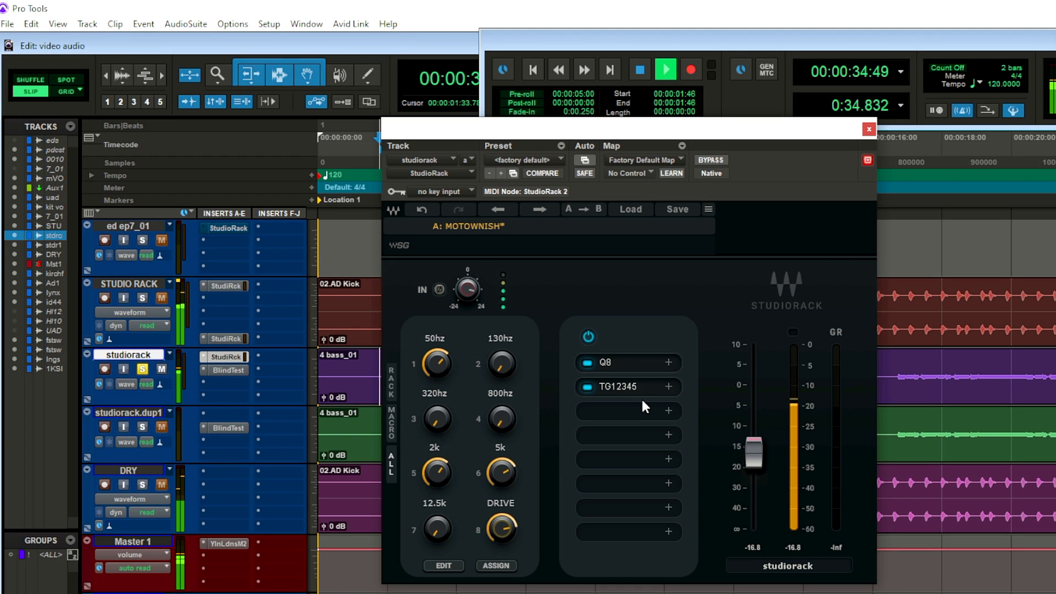
Step: Open the TG12345 in the bass rack and adjust its Drive by ear, trying values such as 7.44 and 5.50
left_click(617, 384)
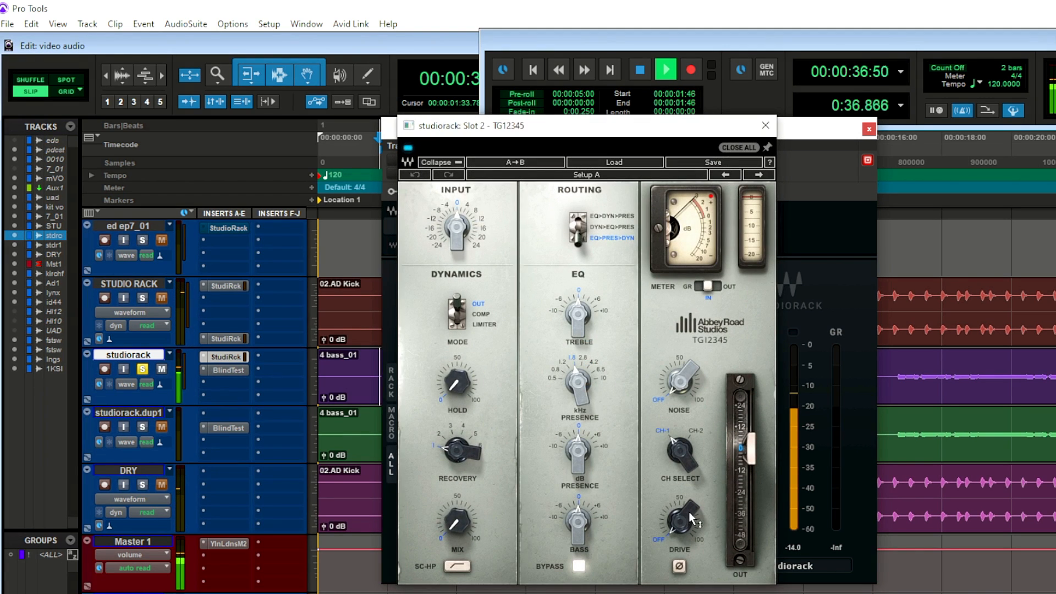
left_click_drag(686, 513, 686, 510)
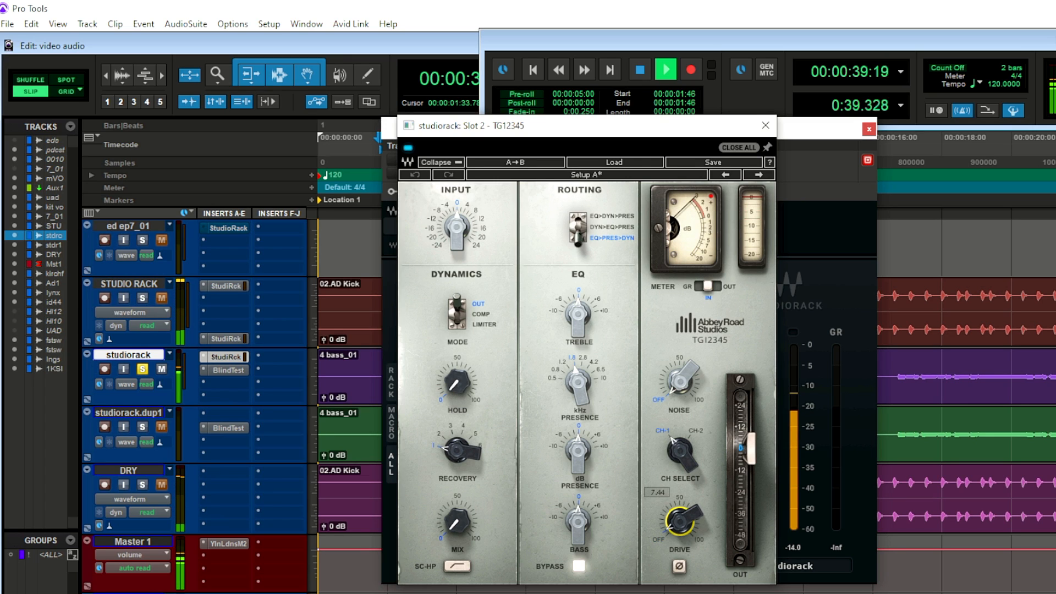
left_click(685, 523, "alt")
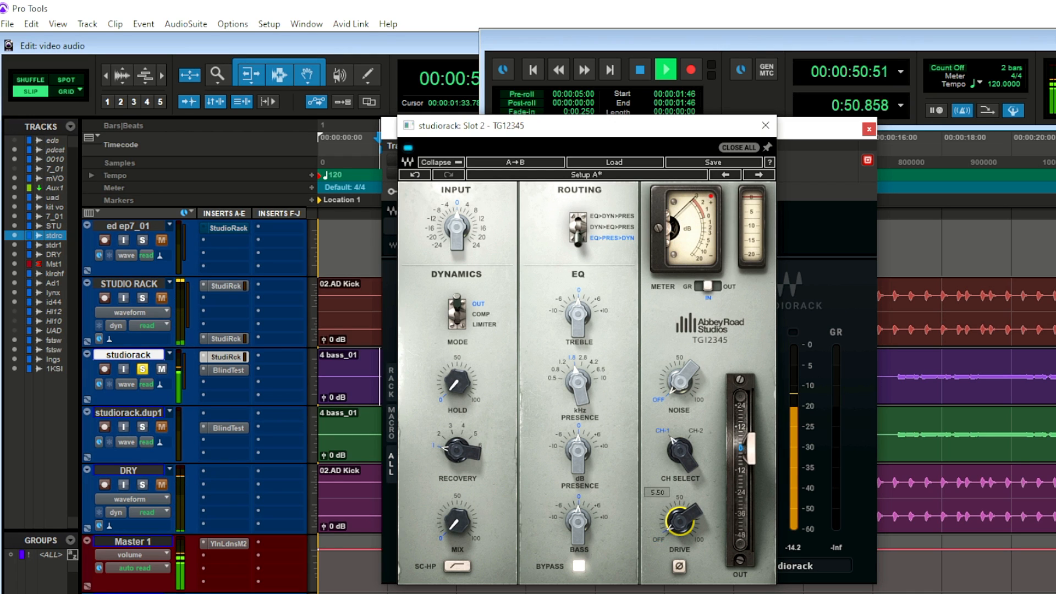
left_click_drag(685, 523, 686, 525)
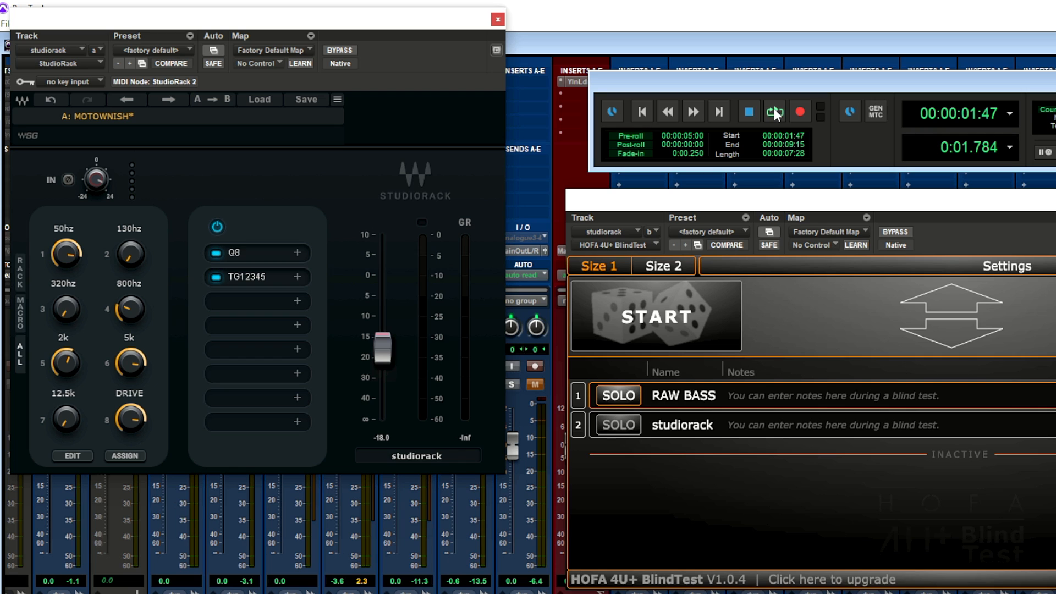
Step: Loop the bass playback and alternate between RAW BASS and studiorack in HOFA BlindTest to compare them
left_click(774, 112)
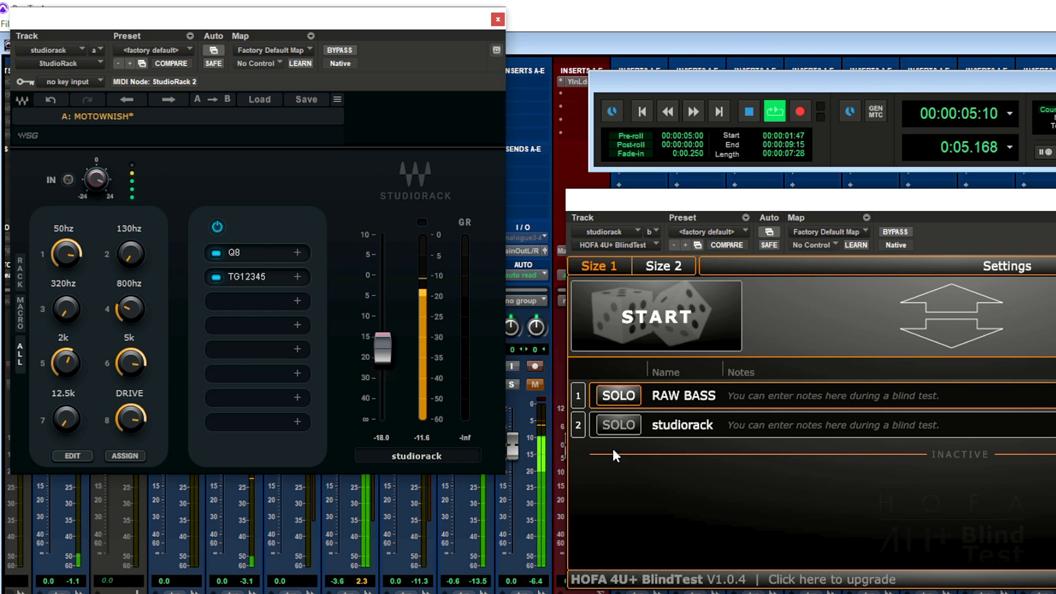
left_click(623, 423)
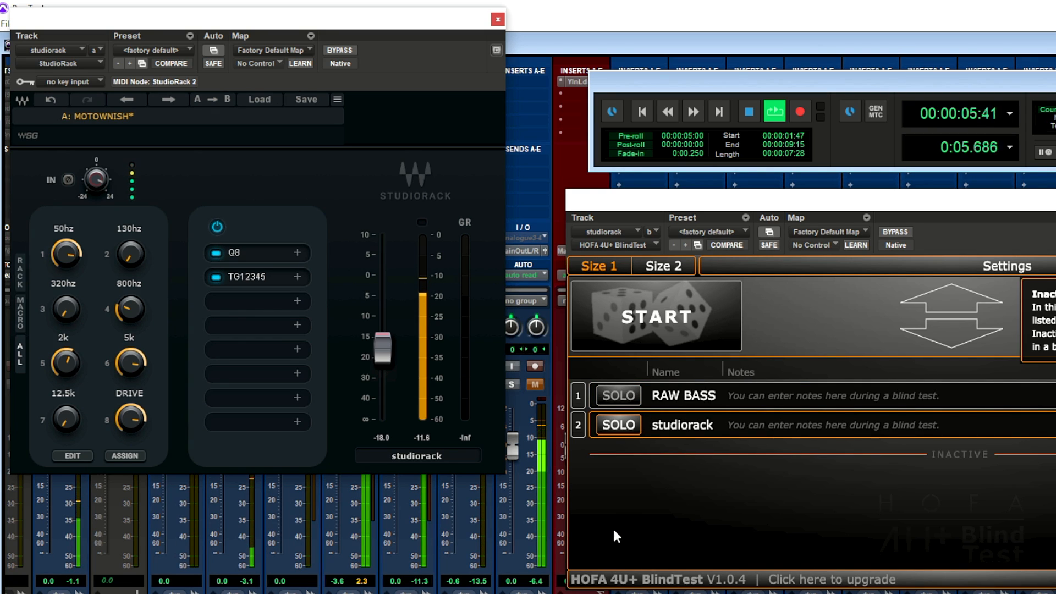
left_click(616, 394)
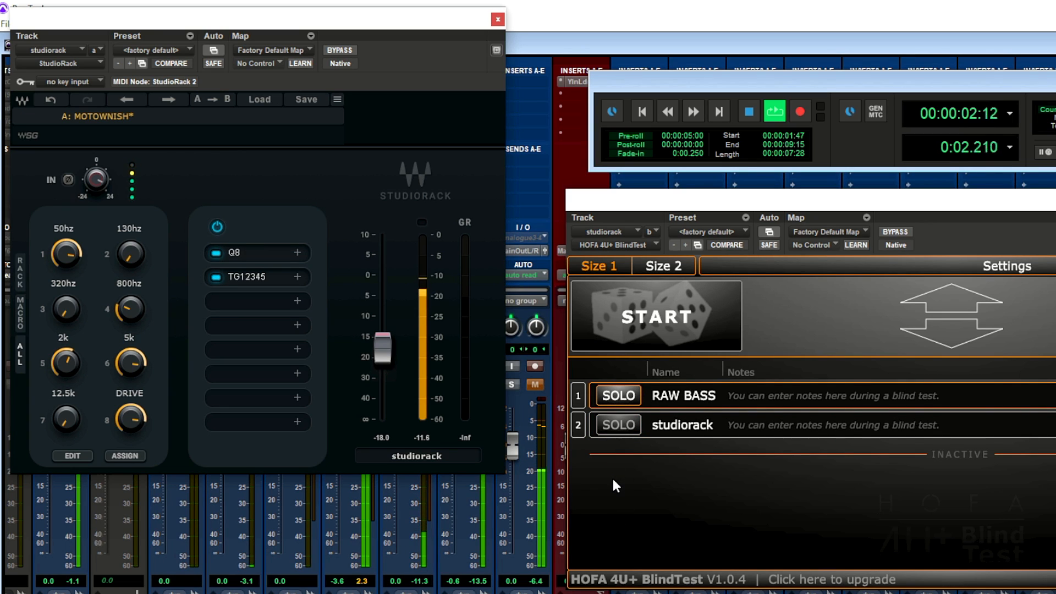
mouse_move(613, 485)
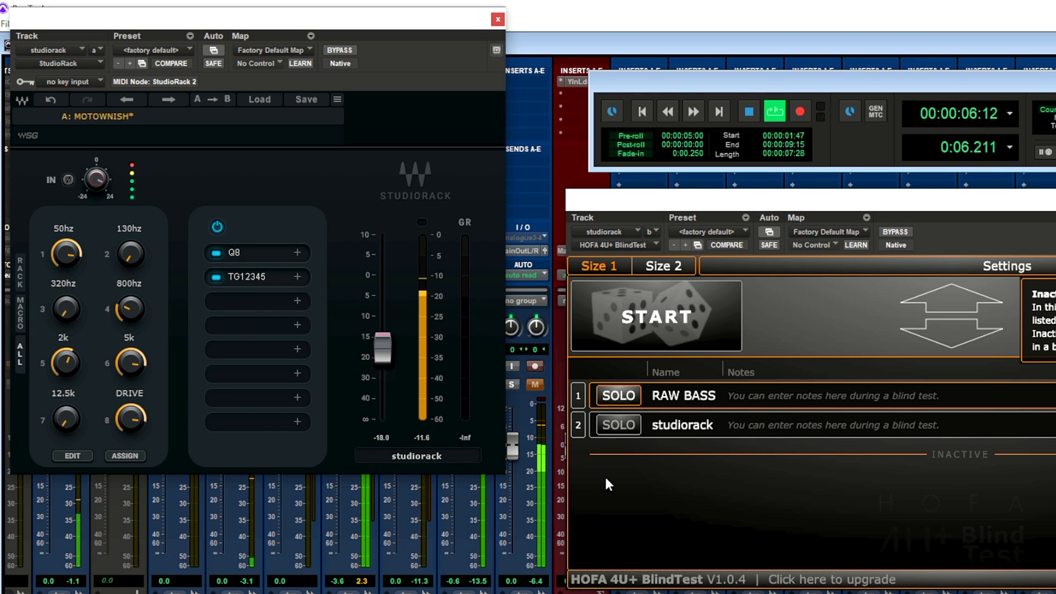
left_click(619, 421)
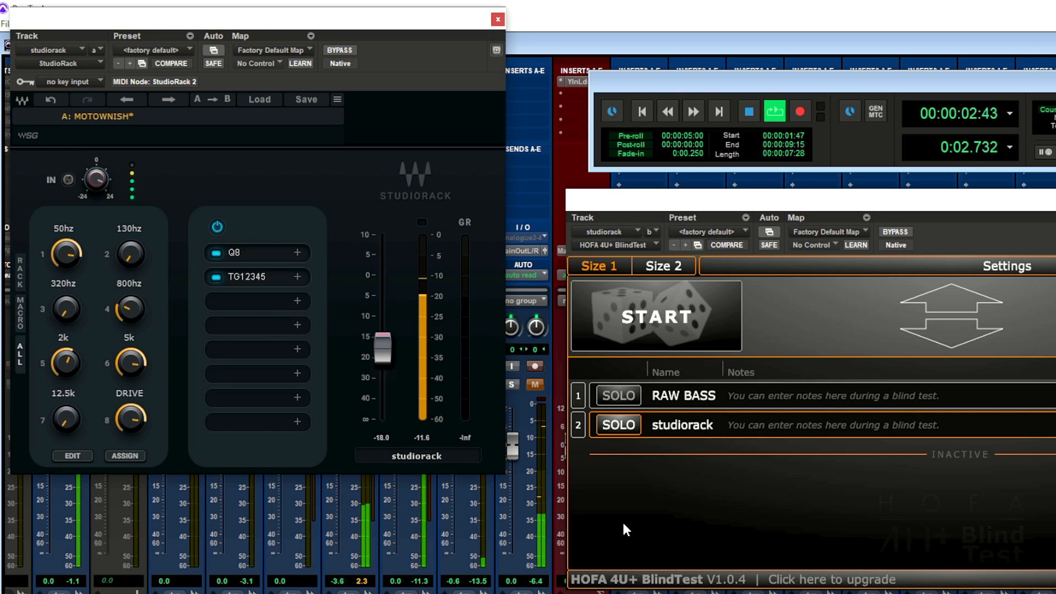
mouse_move(623, 523)
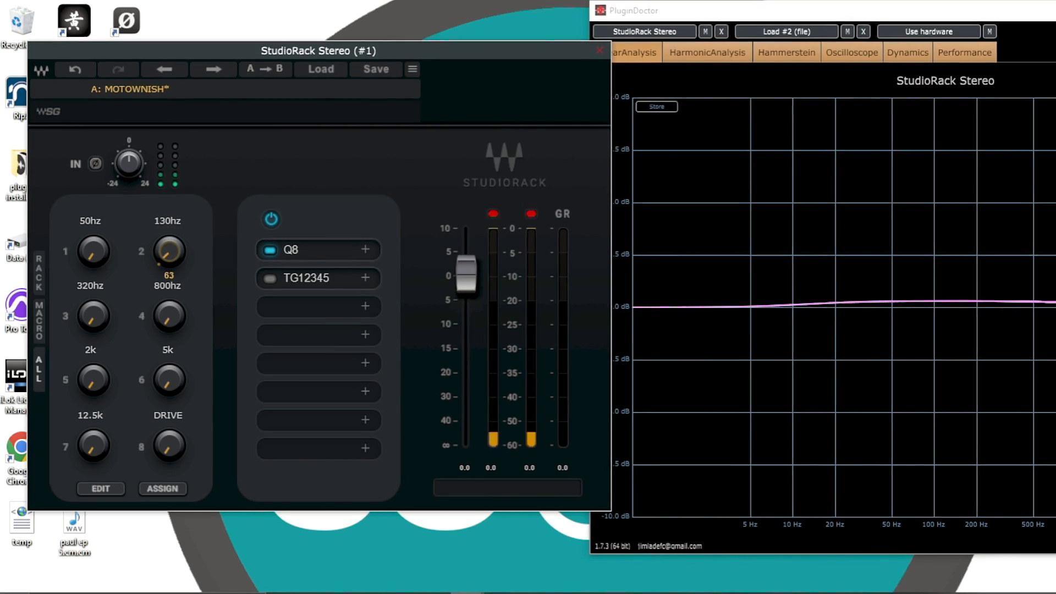
Step: Switch to PluginDoctor and turn the StudioRack's 130hz macro up to its maximum
mouse_move(169, 251)
left_mouse_down()
mouse_move(169, 206)
mouse_move(172, 246)
left_mouse_up()
left_click(114, 499)
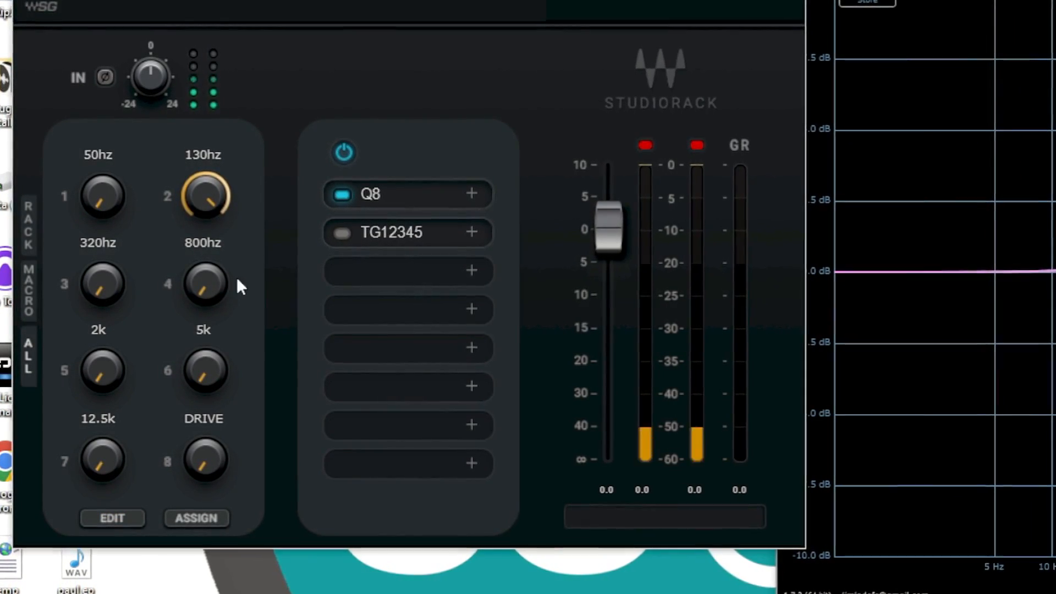
left_click_drag(211, 190, 211, 47)
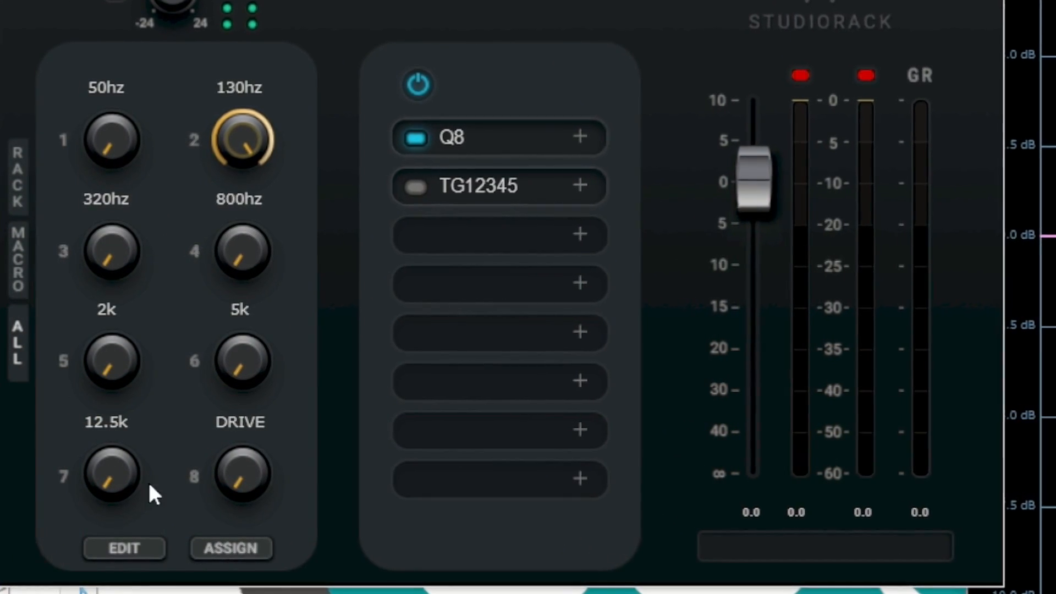
left_click(144, 546)
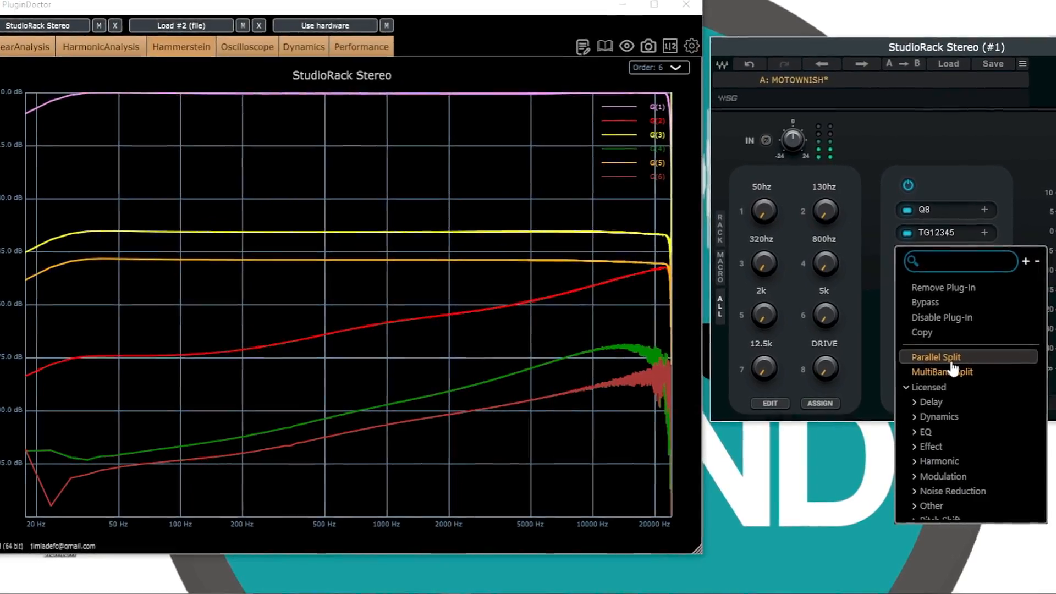
Step: Browse the licensed Dynamics and Harmonic plug-ins available for the rack slot holding TG12345
scroll(953, 367, "down", 2)
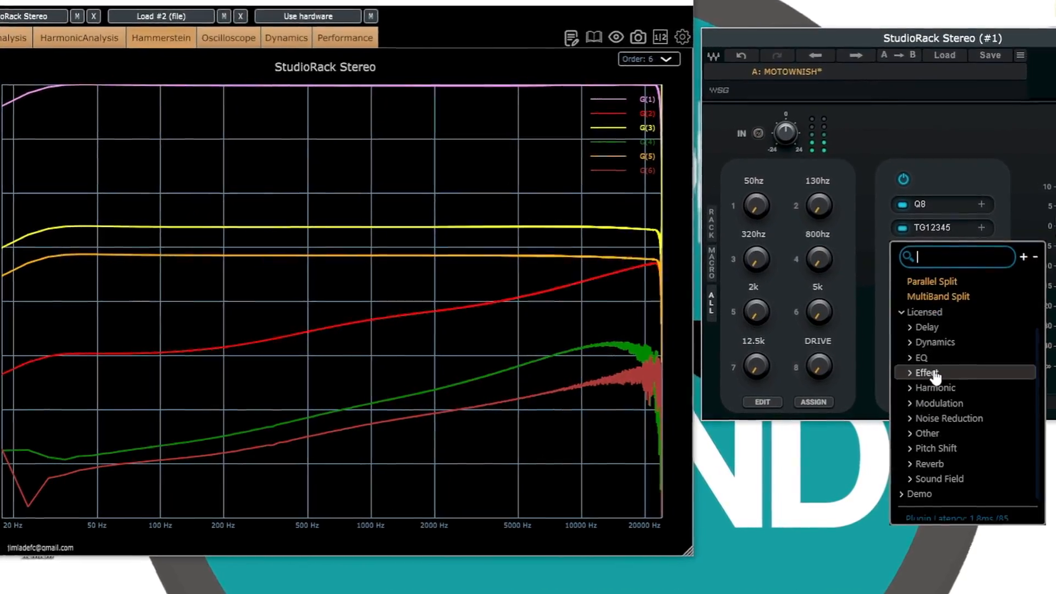
left_click(912, 352)
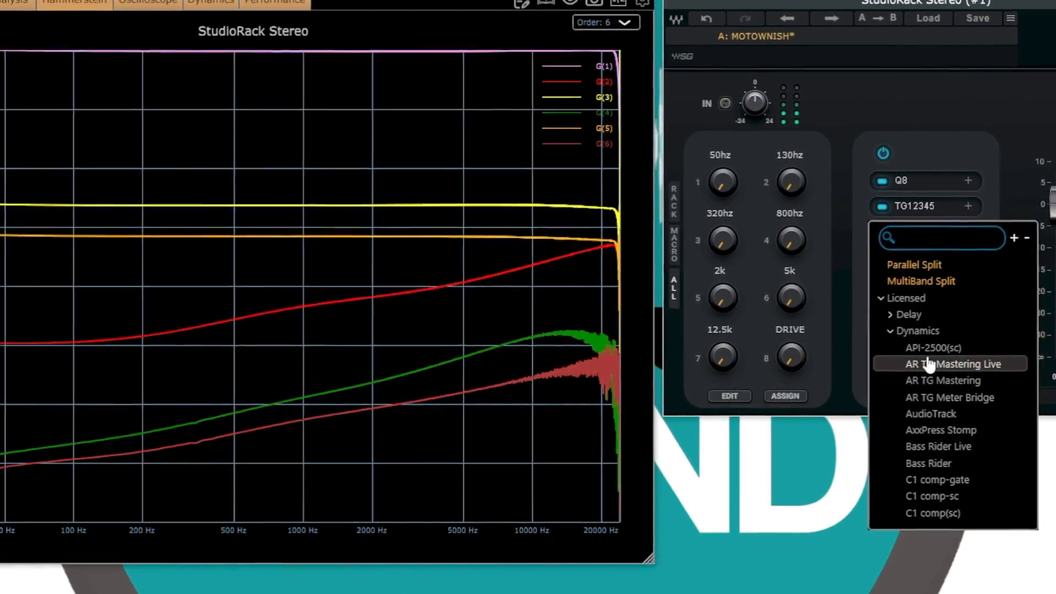
scroll(934, 368, "down", 4)
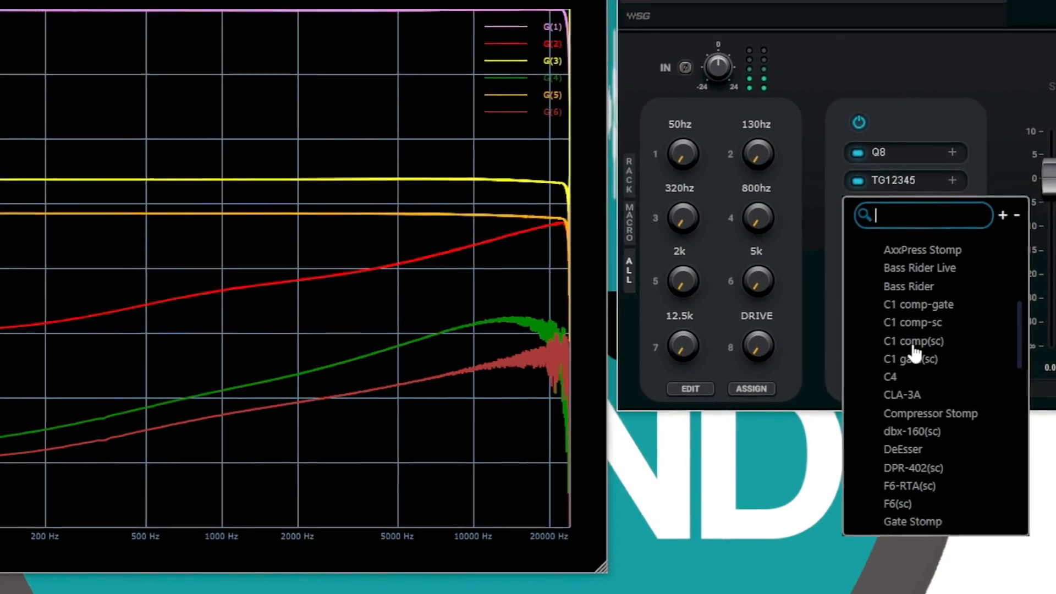
scroll(920, 357, "down", 3)
scroll(893, 338, "down", 6)
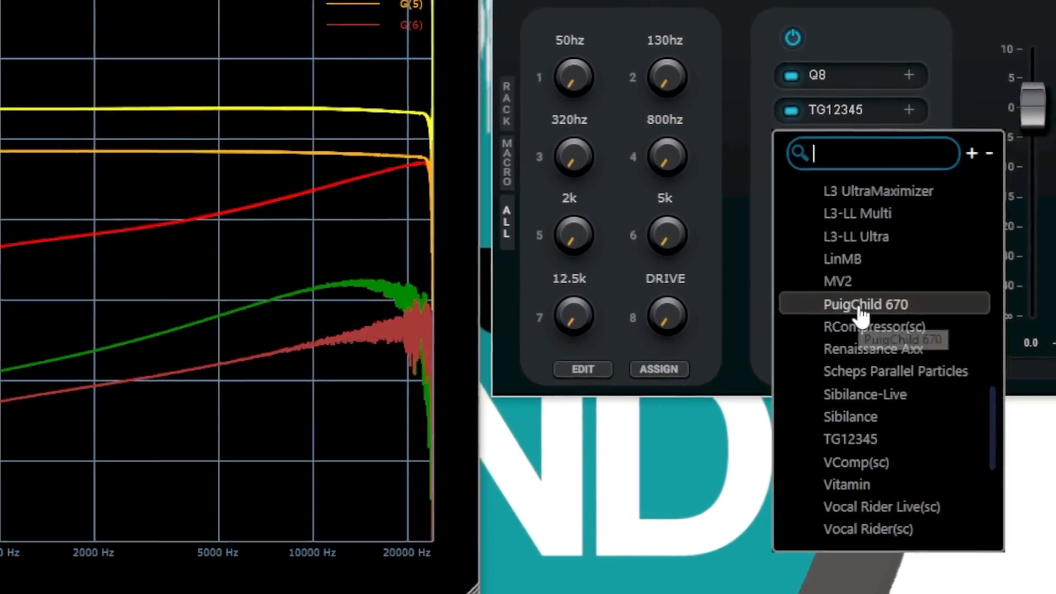
scroll(869, 316, "down", 5)
scroll(835, 301, "down", 5)
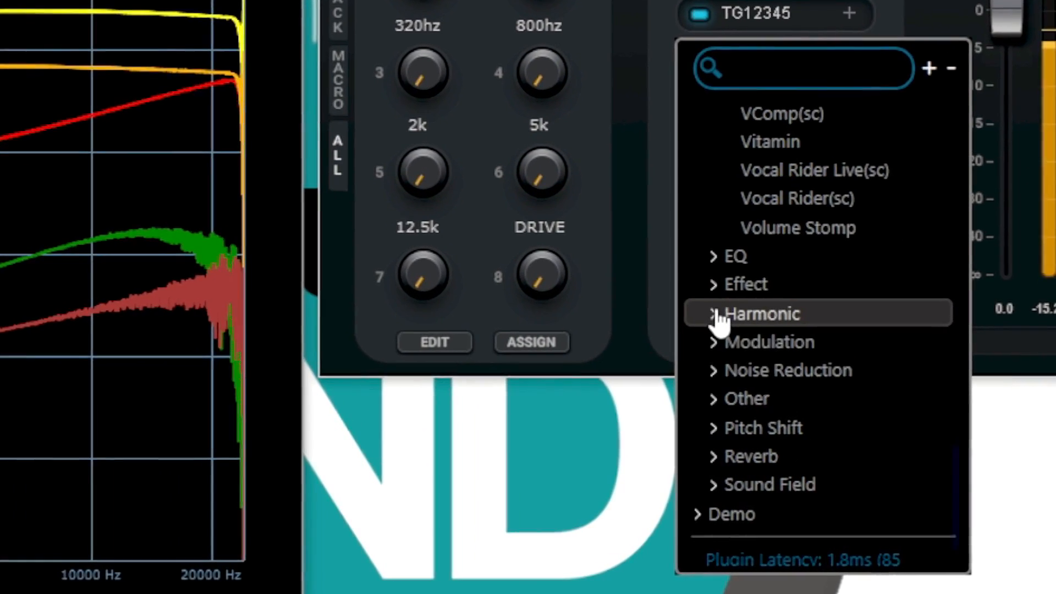
left_click(717, 314)
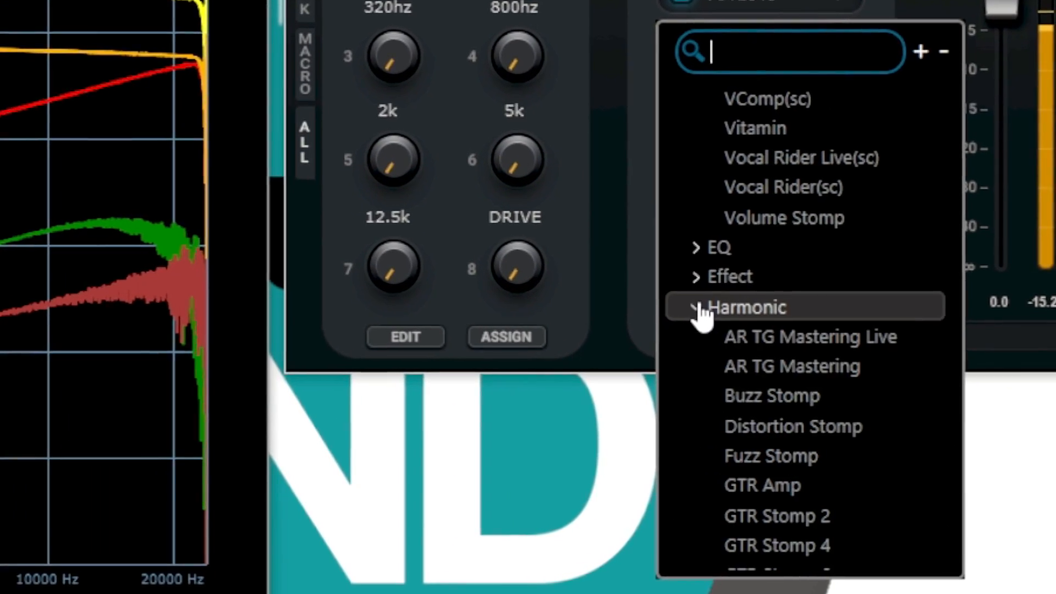